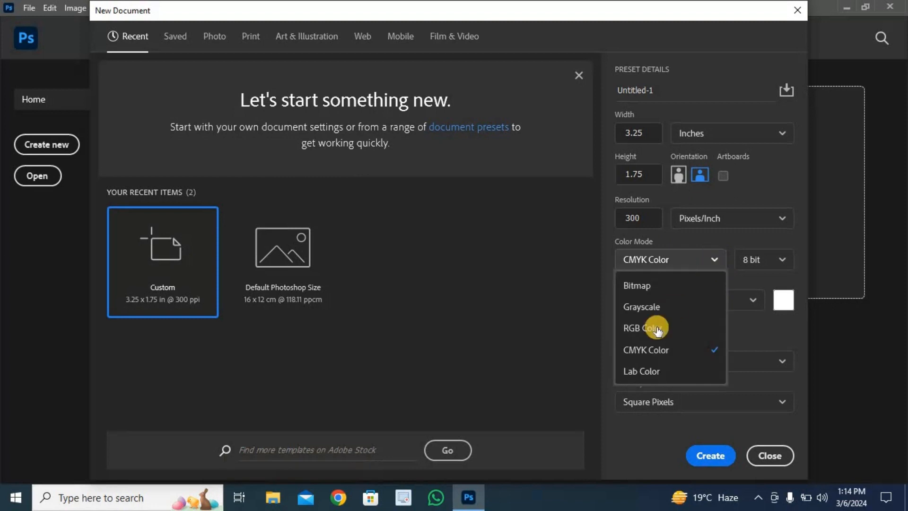
- Create a new 3.25 × 1.75 inch document at 300 pixels/inch in CMYK Color with a white background
click(651, 349)
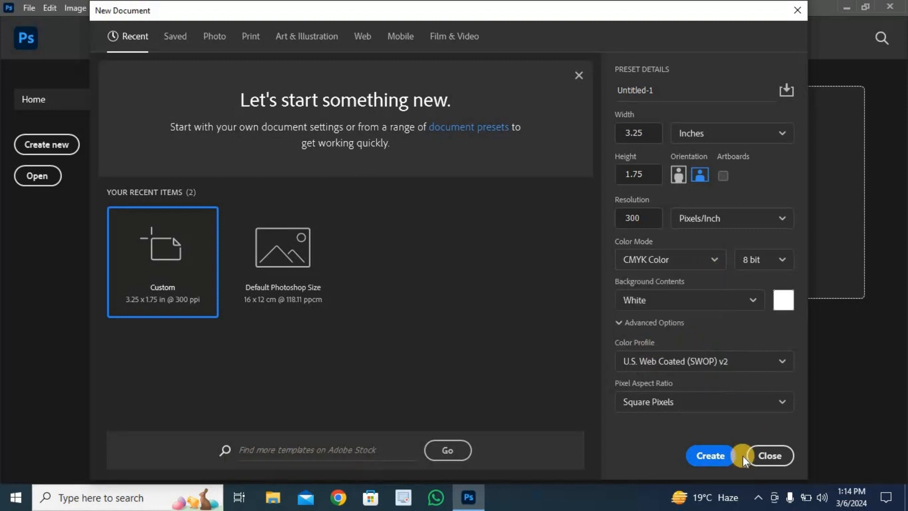
click(726, 458)
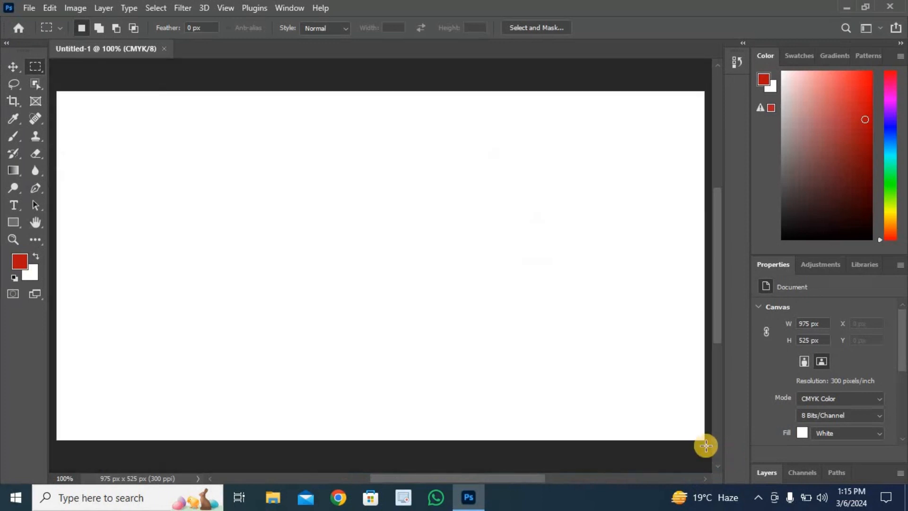
- Show the rulers and place guides along all four edges of the white canvas
alt+scroll(370, 267, down, 2)
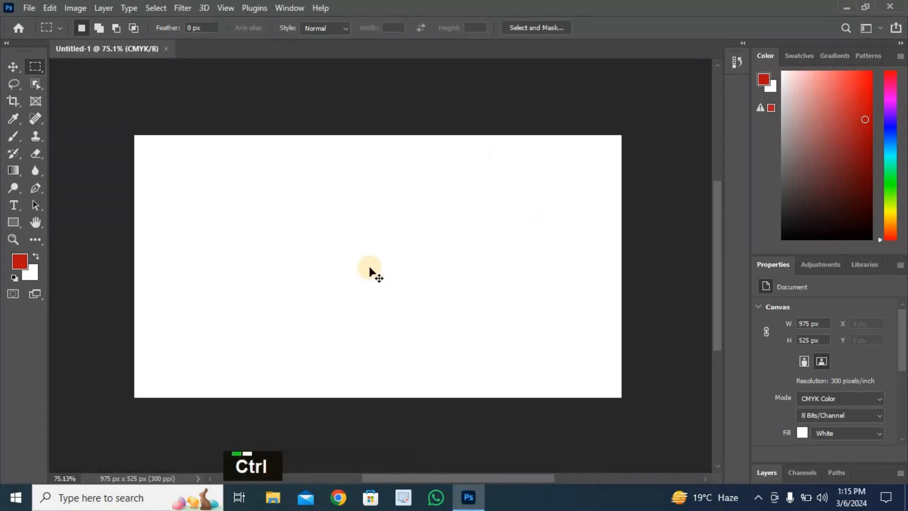
key(ctrl+r)
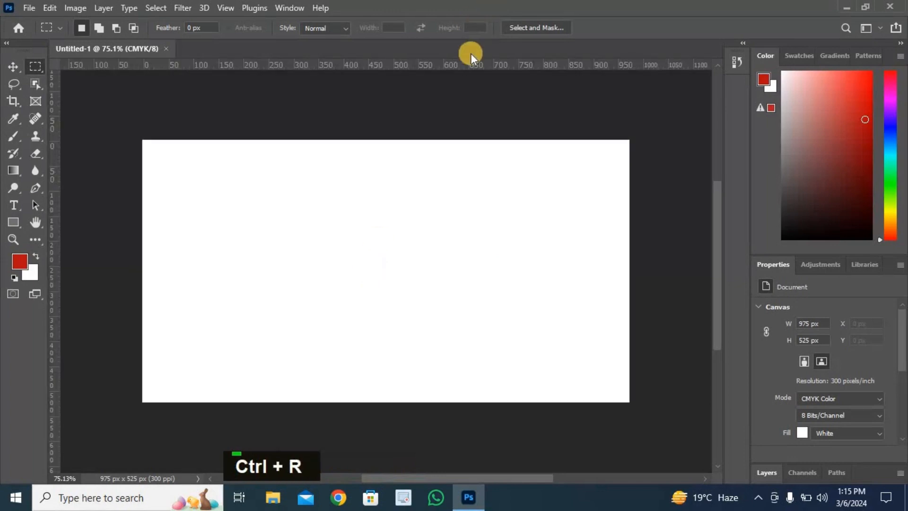
drag(458, 61, 456, 139)
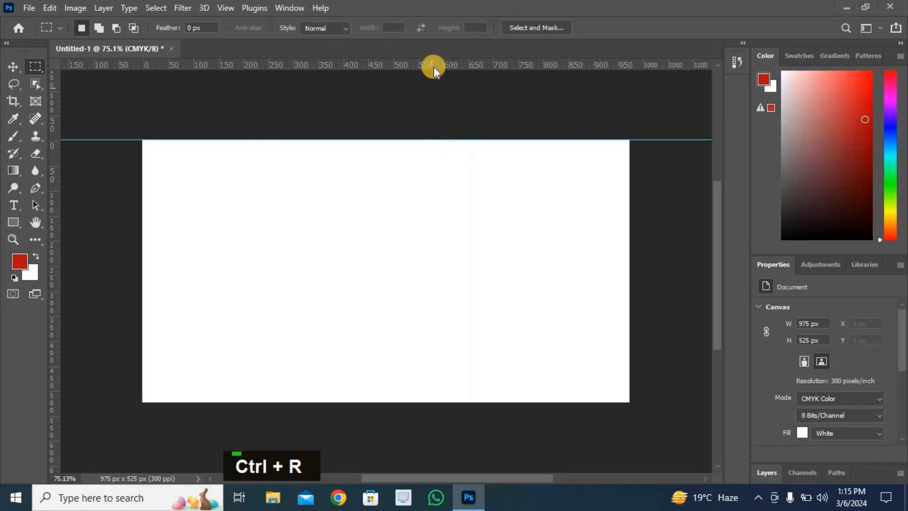
drag(435, 68, 448, 402)
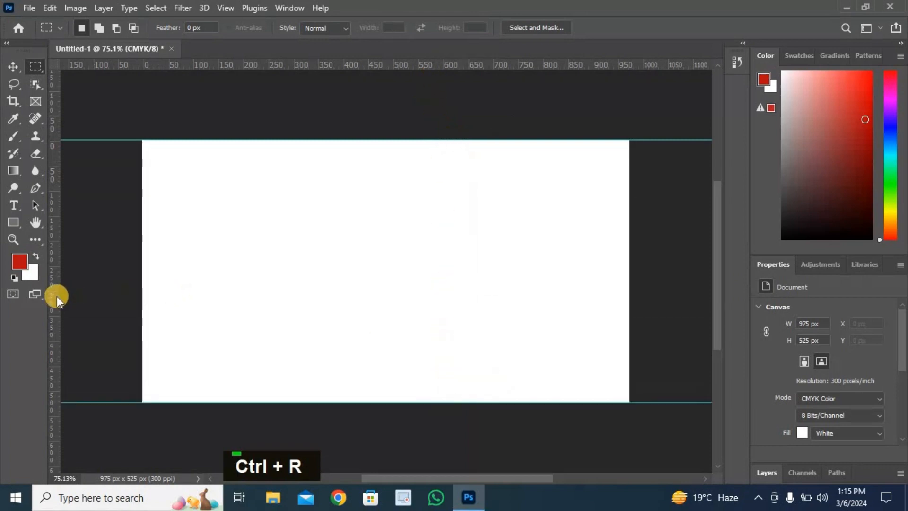
drag(57, 298, 141, 340)
drag(53, 292, 629, 327)
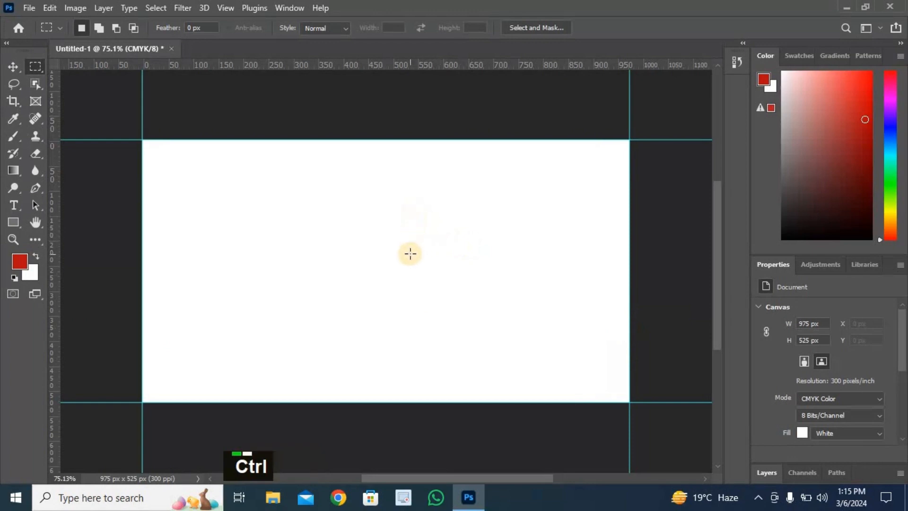
- Enlarge the canvas size to 3.5 inches wide and 2.0 inches high
scroll(410, 254, down, 1)
scroll(410, 254, down, 1)
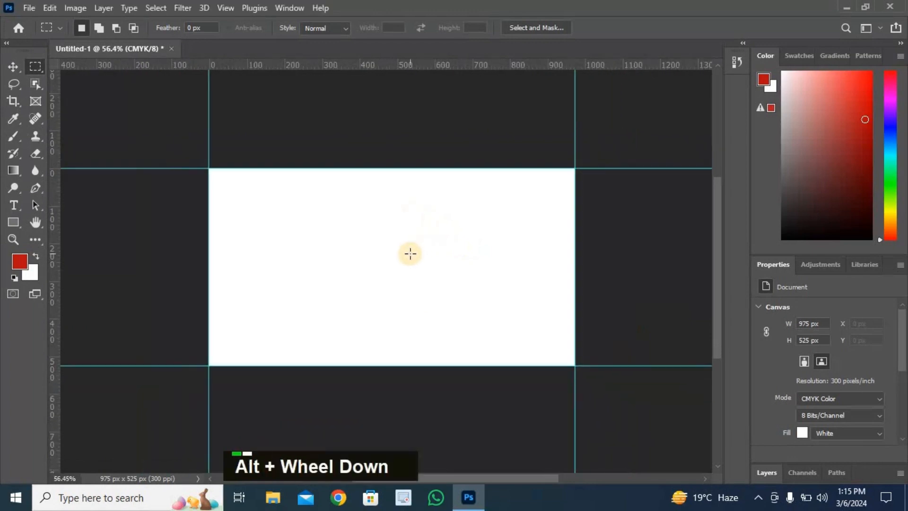
click(69, 11)
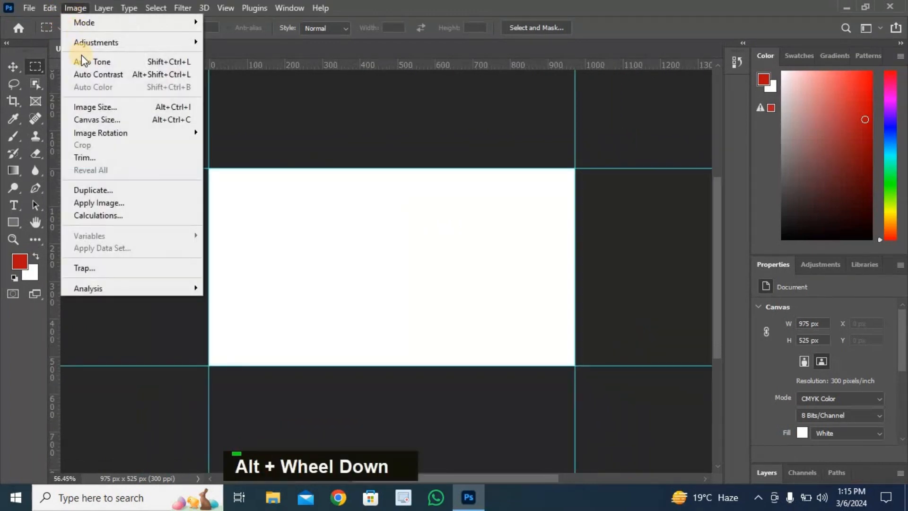
click(93, 121)
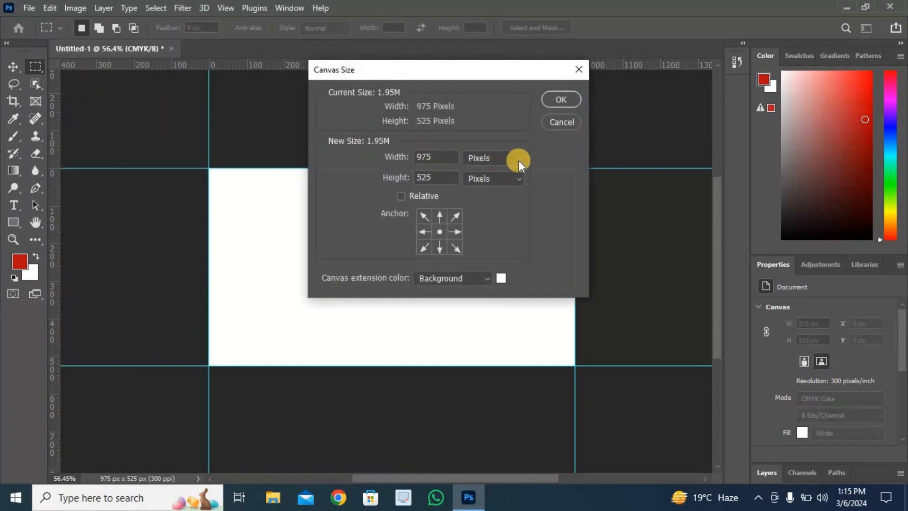
click(518, 160)
click(489, 194)
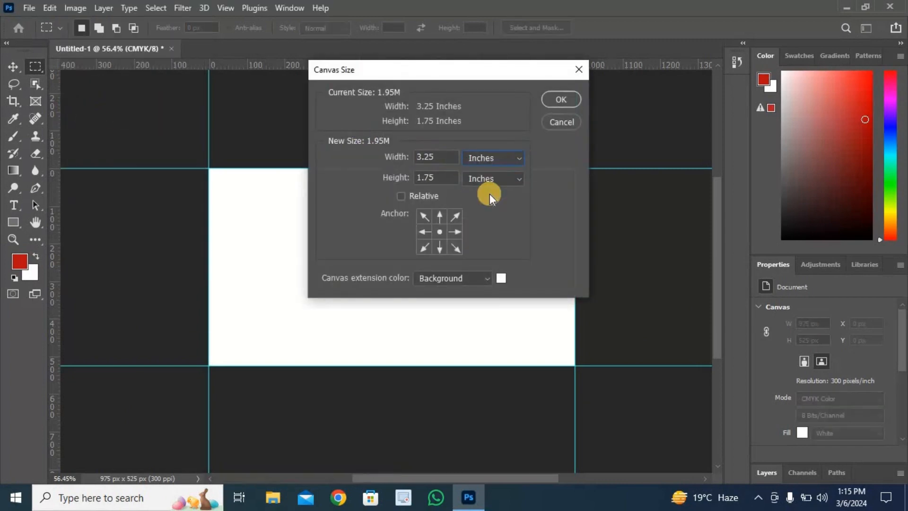
double_click(447, 157)
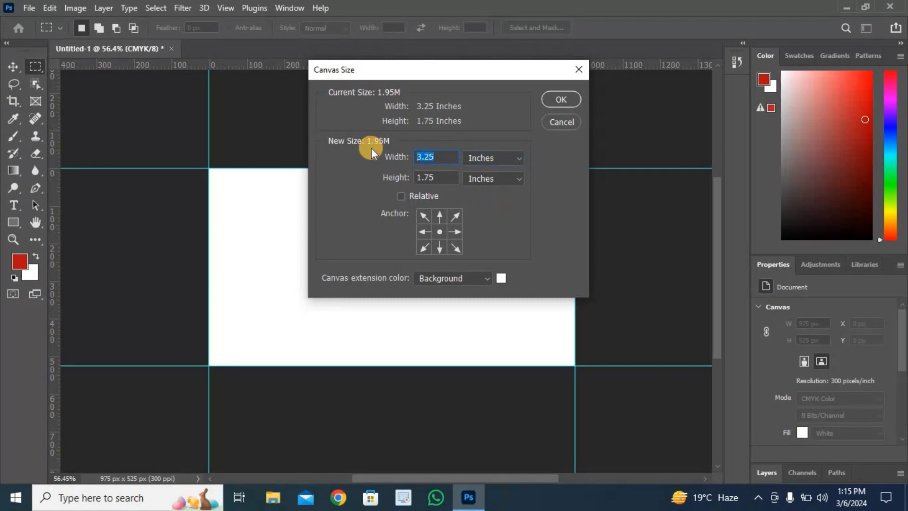
text(3.5)
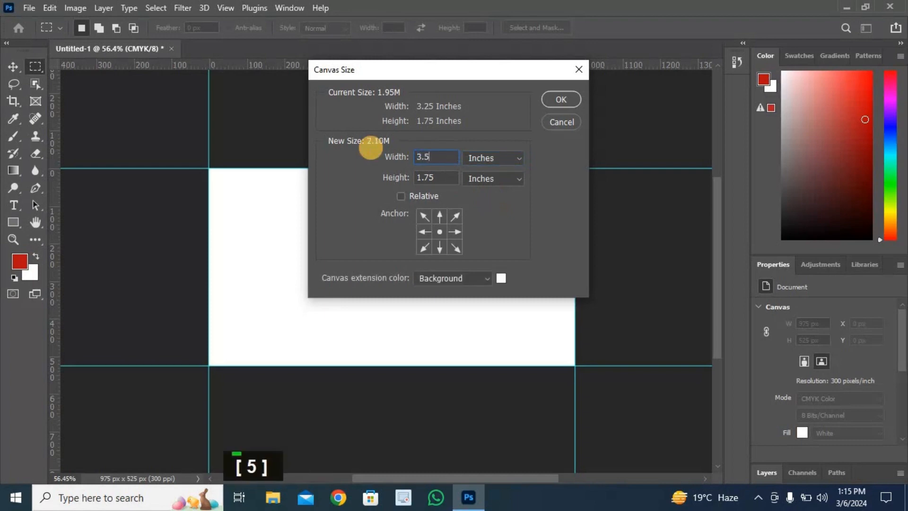
drag(438, 177, 412, 179)
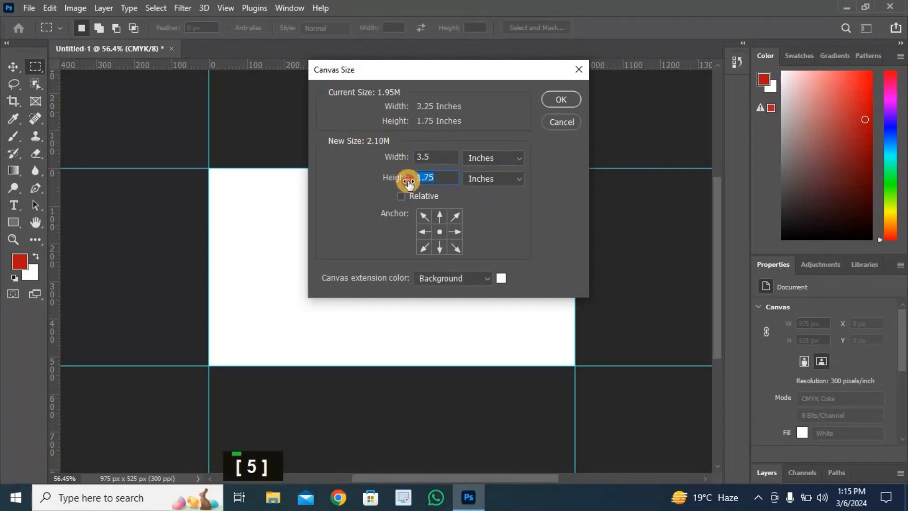
text(2.0)
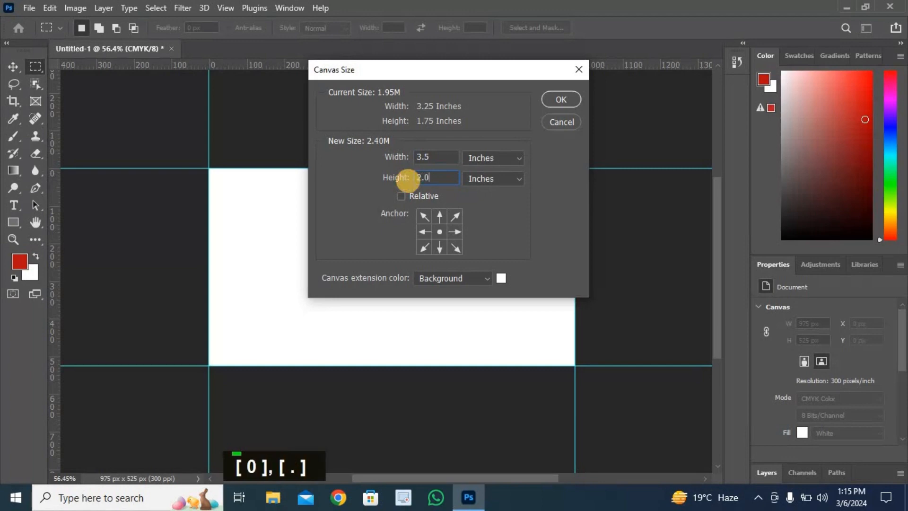
click(553, 101)
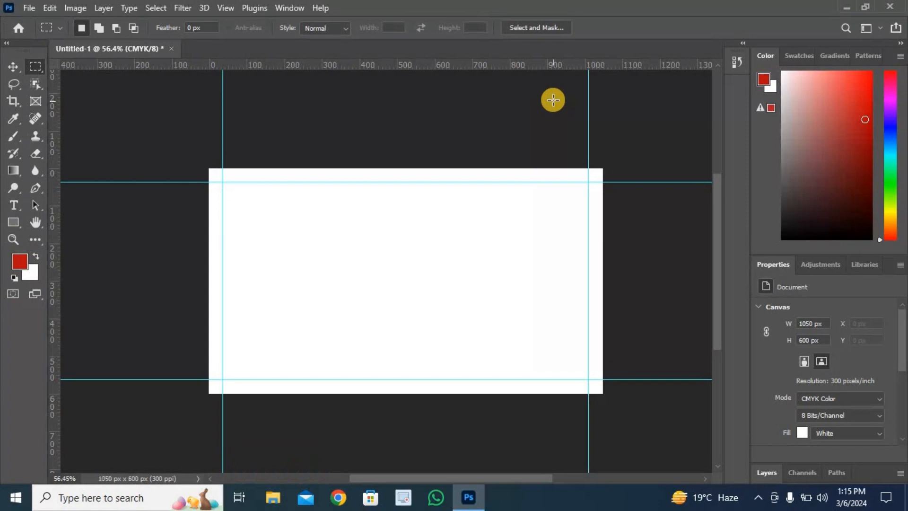
- Add two horizontal and two vertical guides along the outer edges of the 3.5 × 2 inch canvas
drag(419, 62, 426, 169)
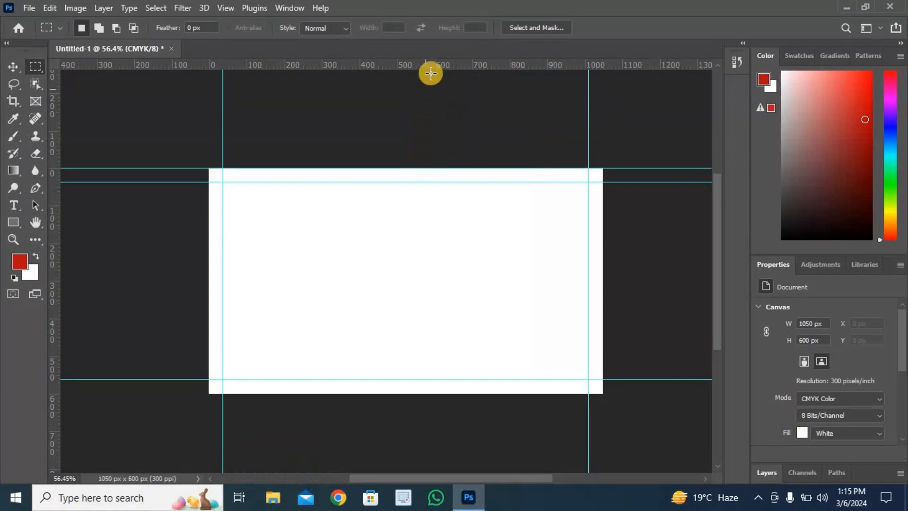
drag(433, 65, 464, 393)
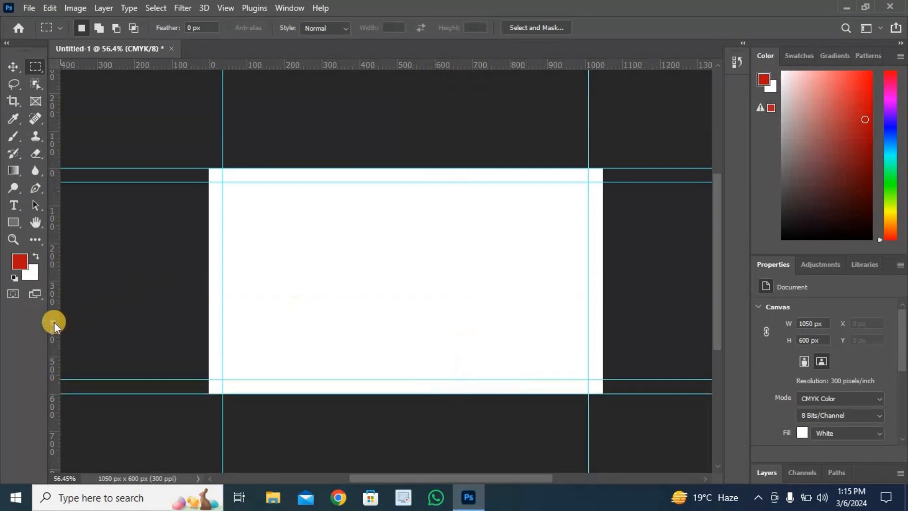
drag(52, 324, 208, 378)
drag(55, 349, 602, 335)
- Enlarge the canvas size to 3.75 inches wide and 2.25 inches high
click(75, 7)
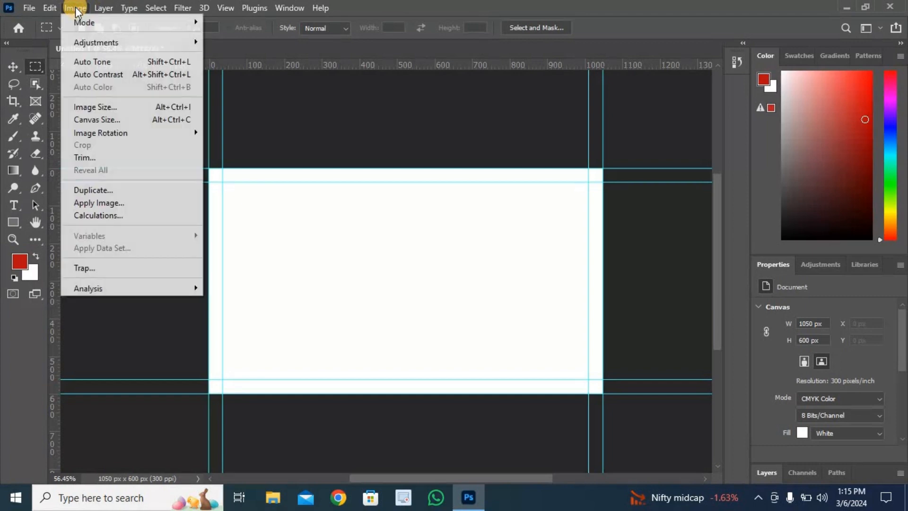
click(94, 120)
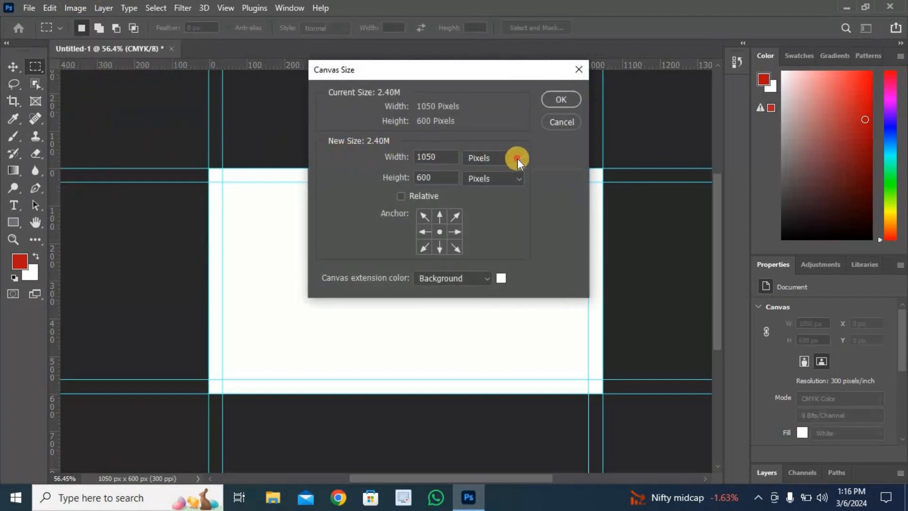
click(518, 158)
click(486, 192)
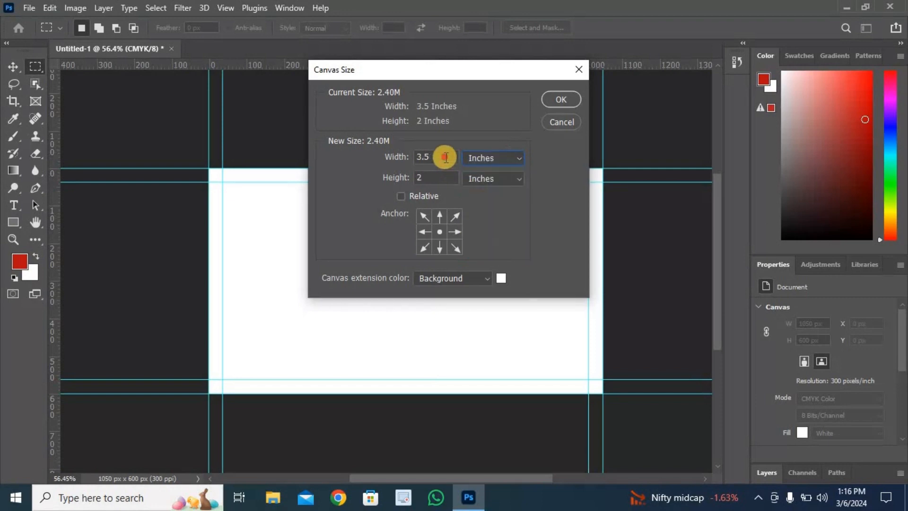
double_click(445, 157)
text(3.75)
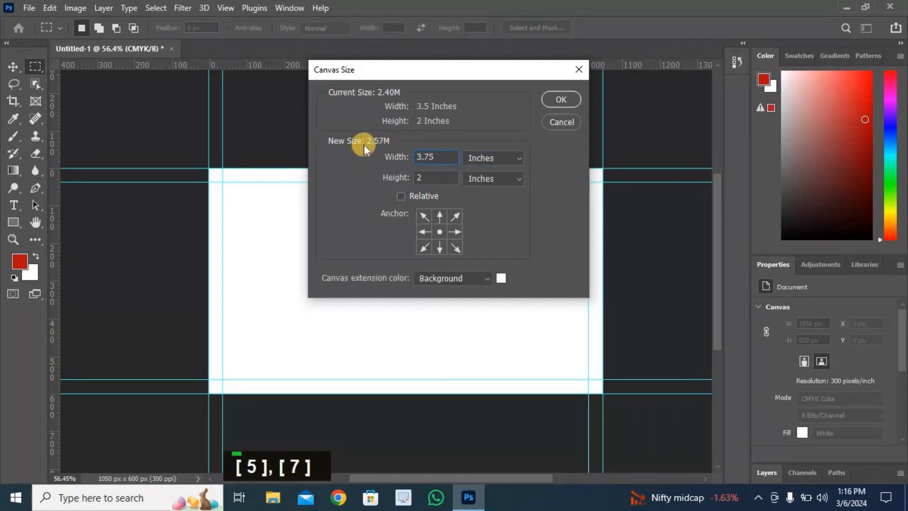
click(442, 179)
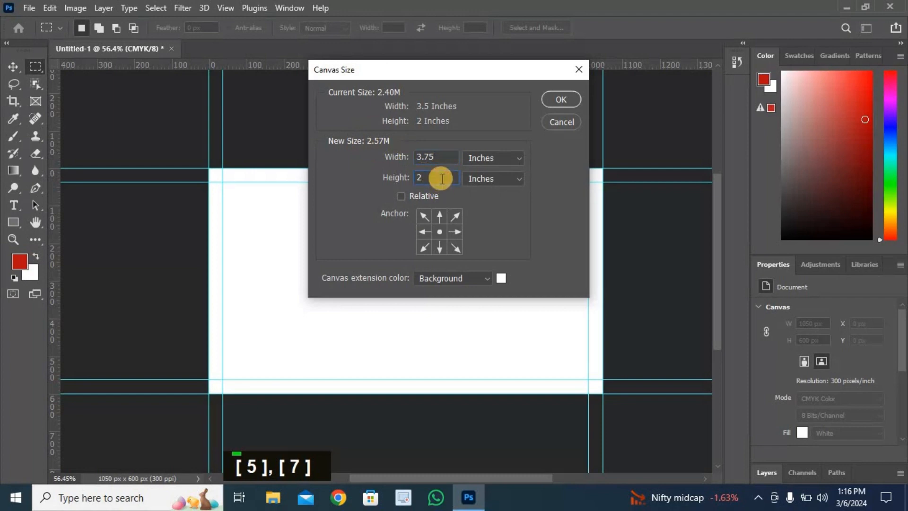
text(.25)
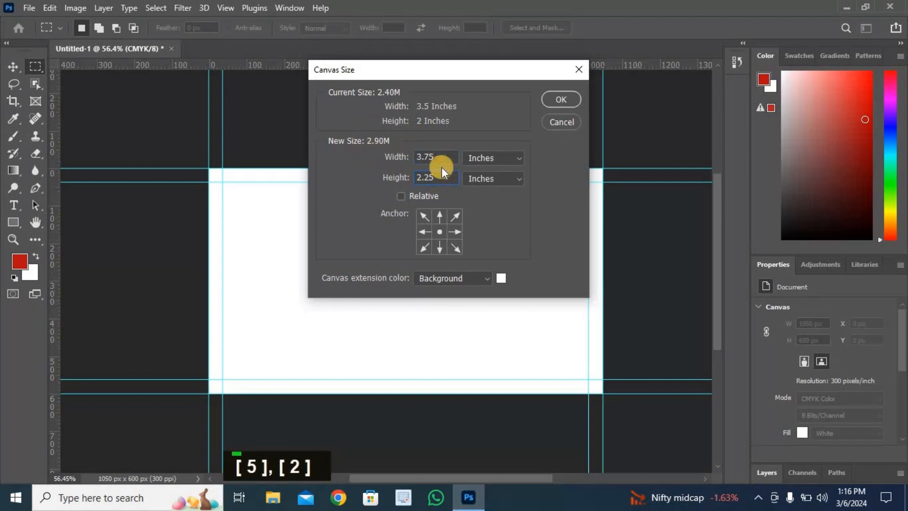
click(558, 99)
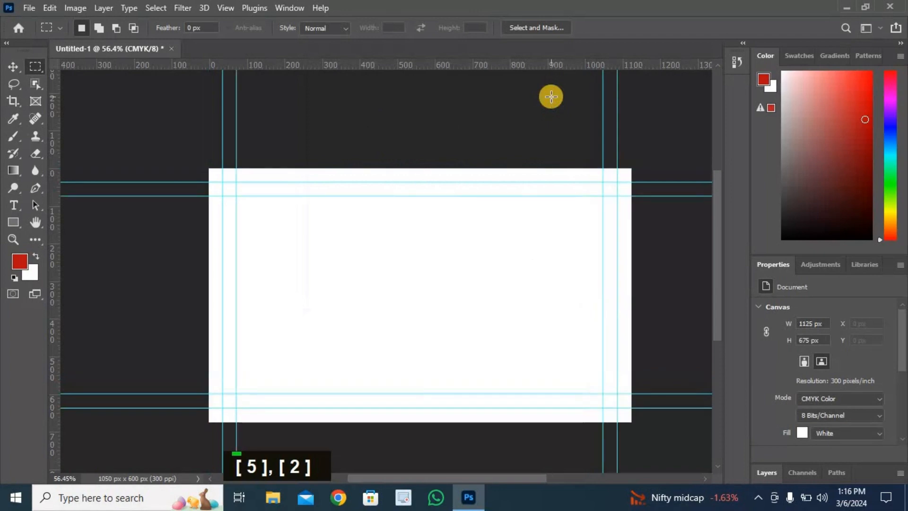
- Place a third set of guides along the four outer edges of the 3.75 × 2.25 inch canvas
drag(421, 62, 447, 168)
drag(454, 60, 484, 421)
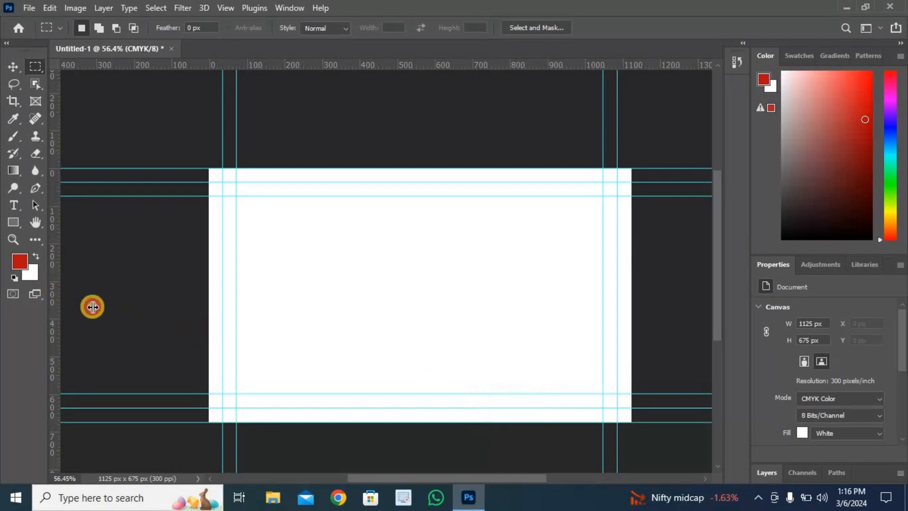
drag(93, 306, 209, 349)
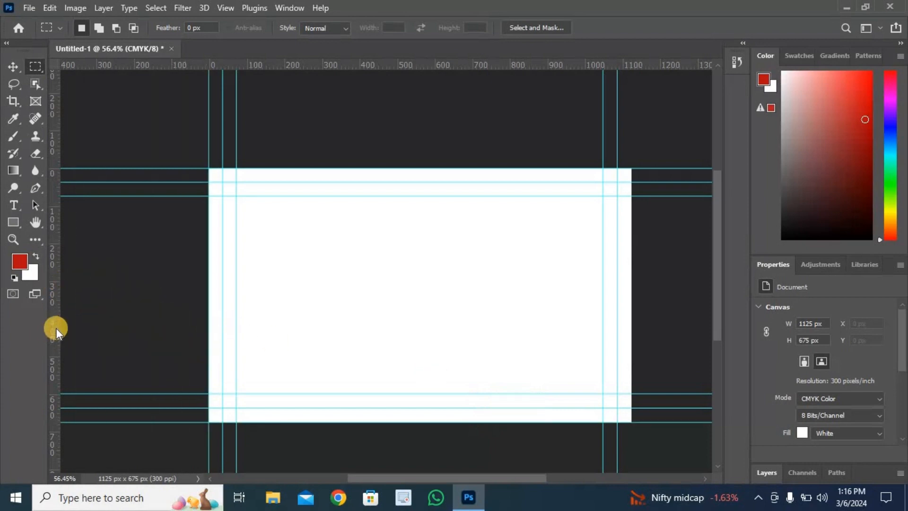
drag(56, 331, 631, 342)
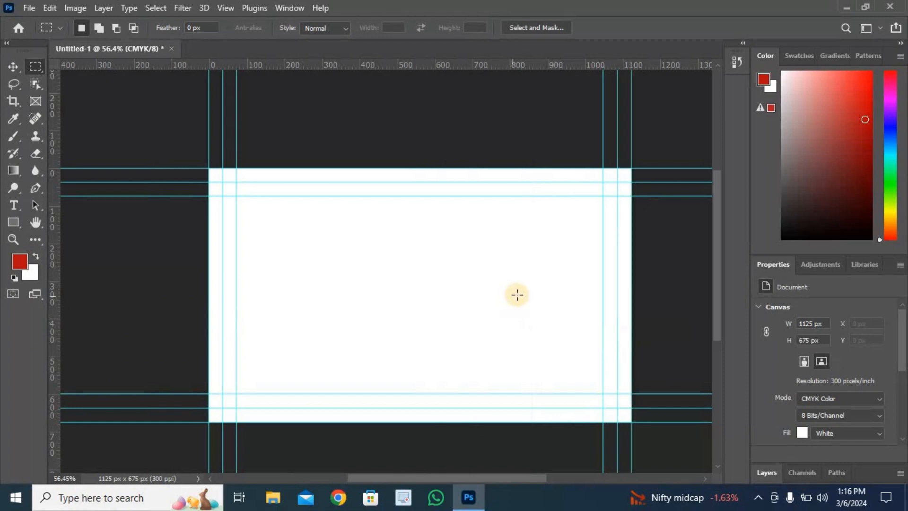
- Unlock the Background layer so it turns into a regular layer
scroll(520, 298, right, 3)
scroll(519, 296, down, 2)
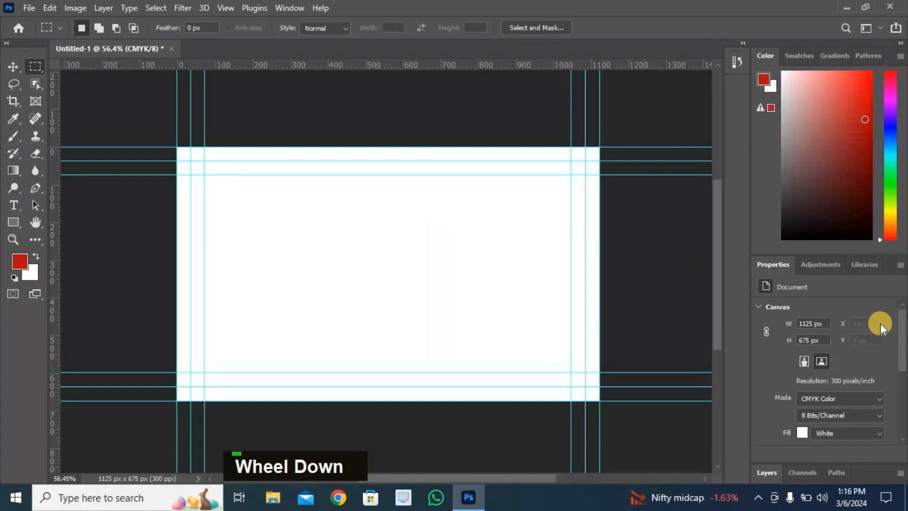
click(765, 472)
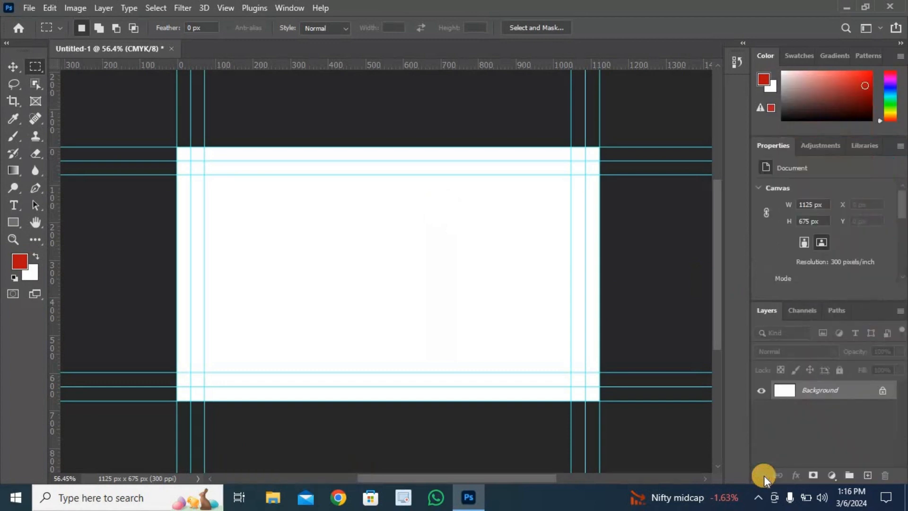
click(881, 391)
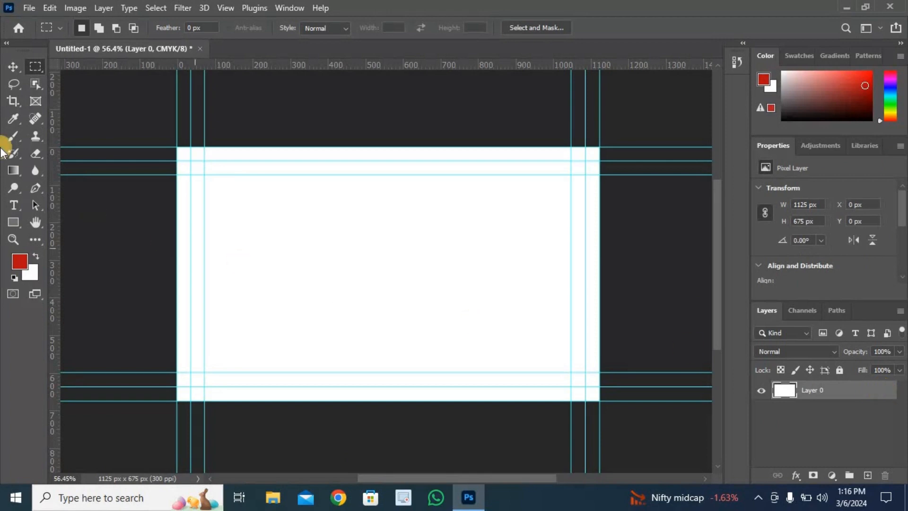
- Add a horizontal text line with the cardholder's full name in the upper-left area of the card
key(t)
drag(369, 477, 339, 478)
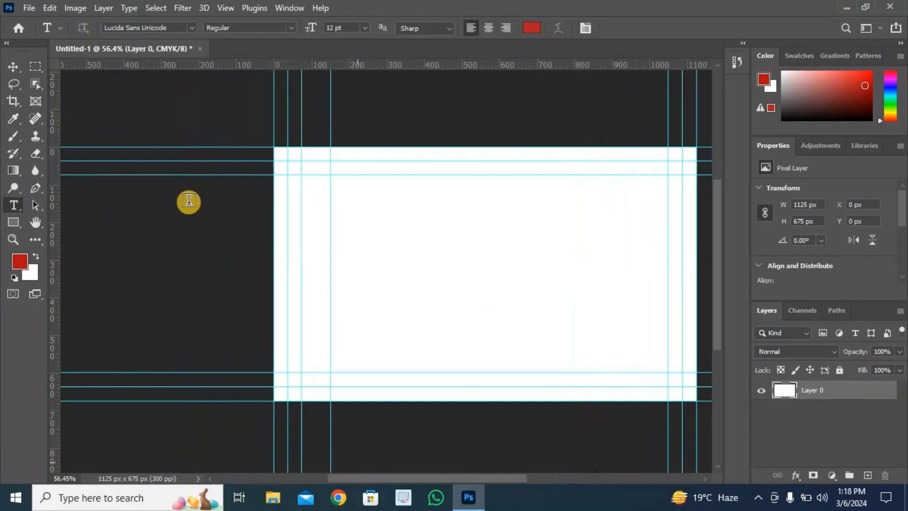
right_click(13, 205)
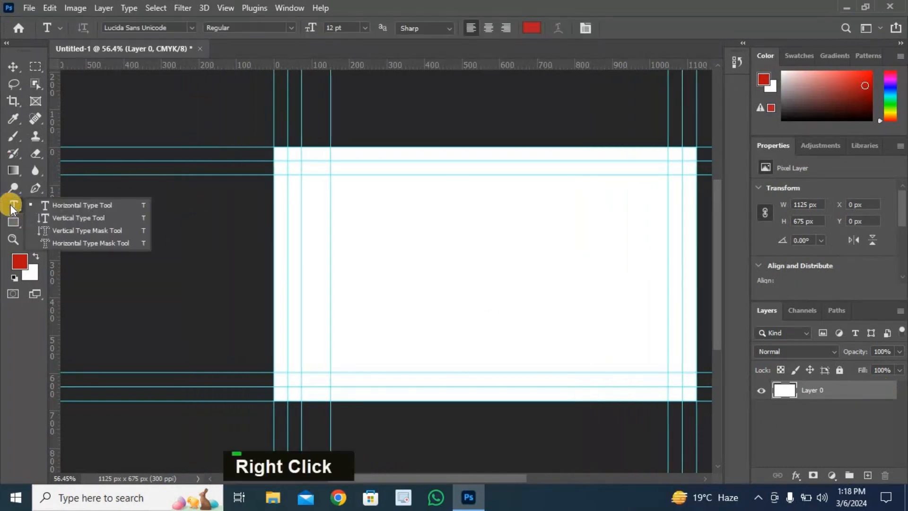
click(72, 202)
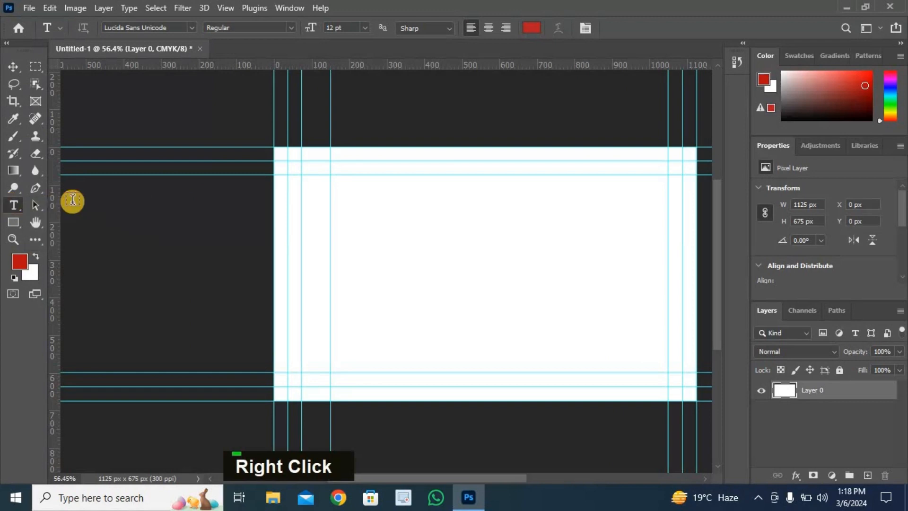
click(333, 207)
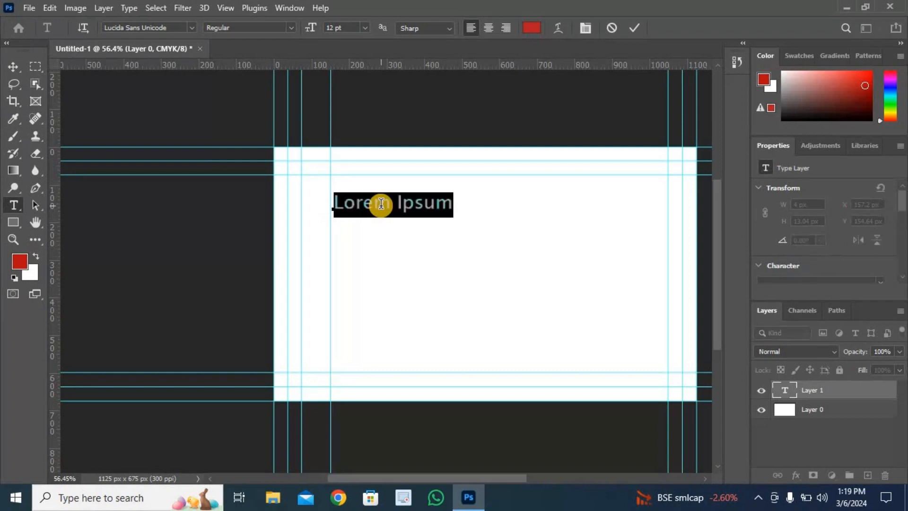
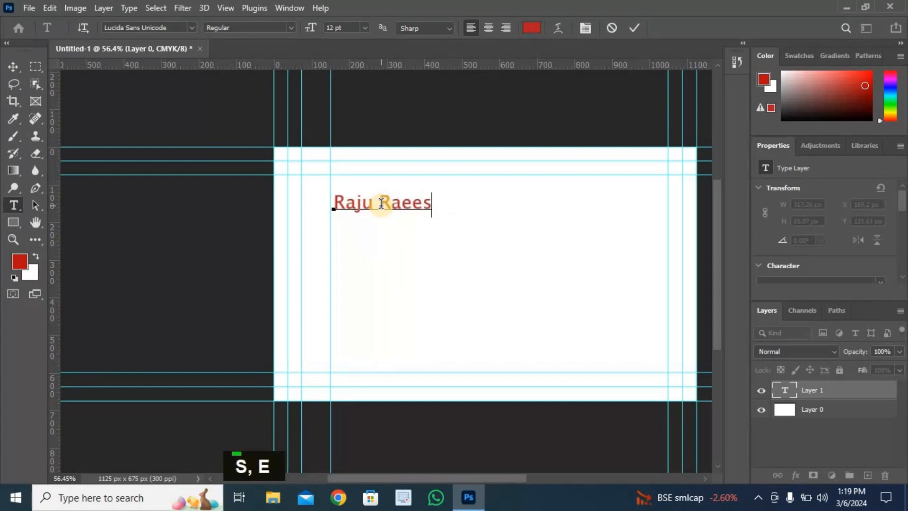
- Set the name text's font to Arial Bold
click(192, 27)
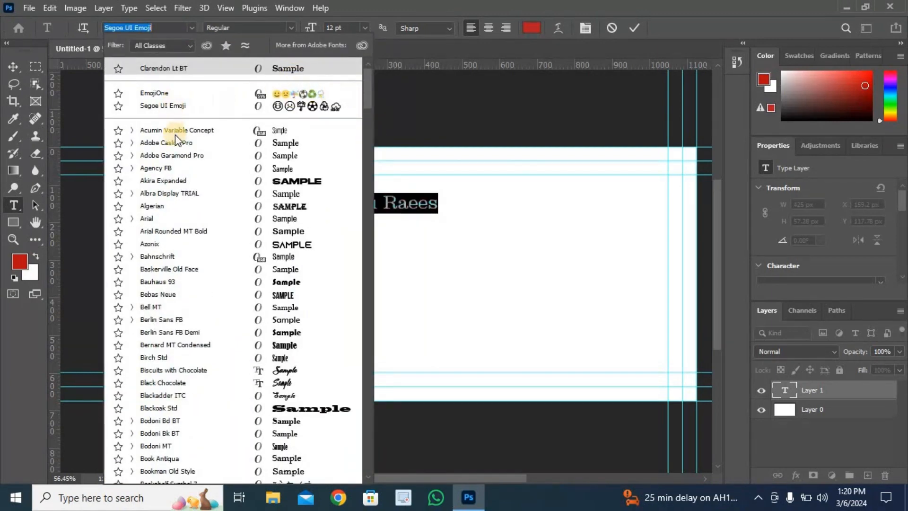
click(151, 218)
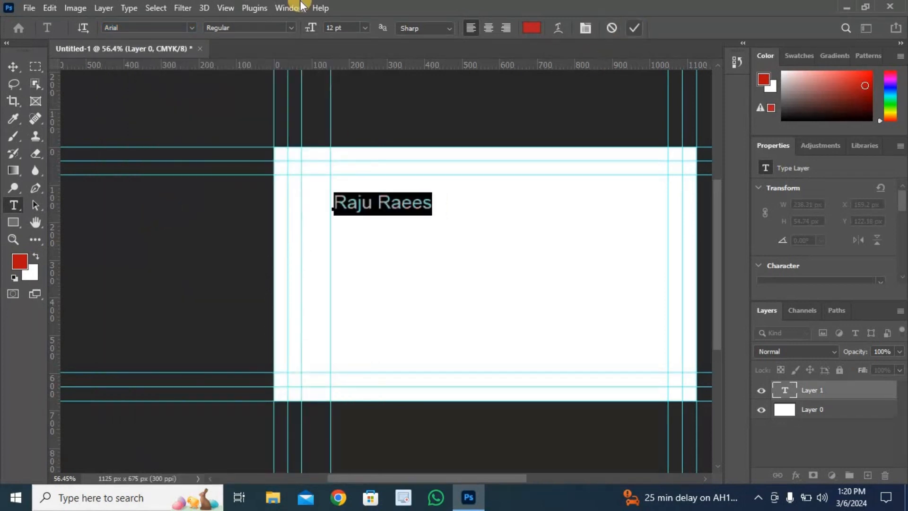
click(292, 28)
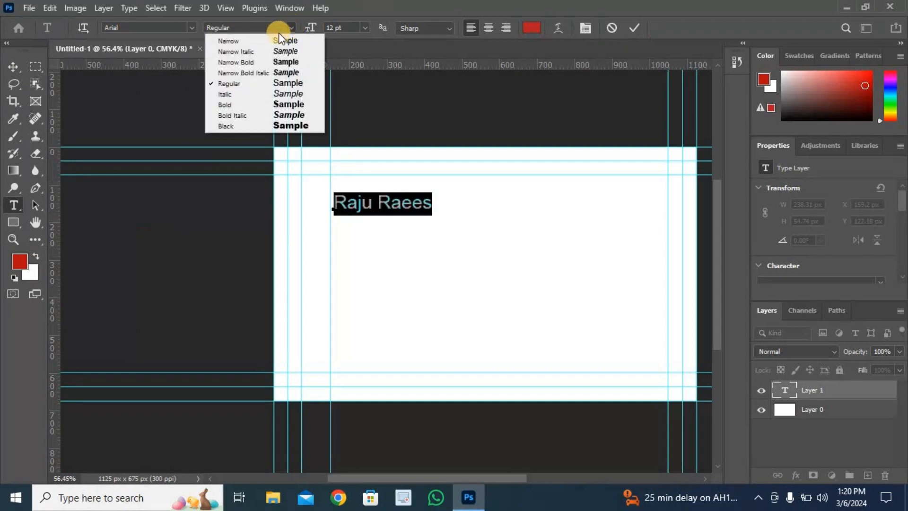
click(234, 103)
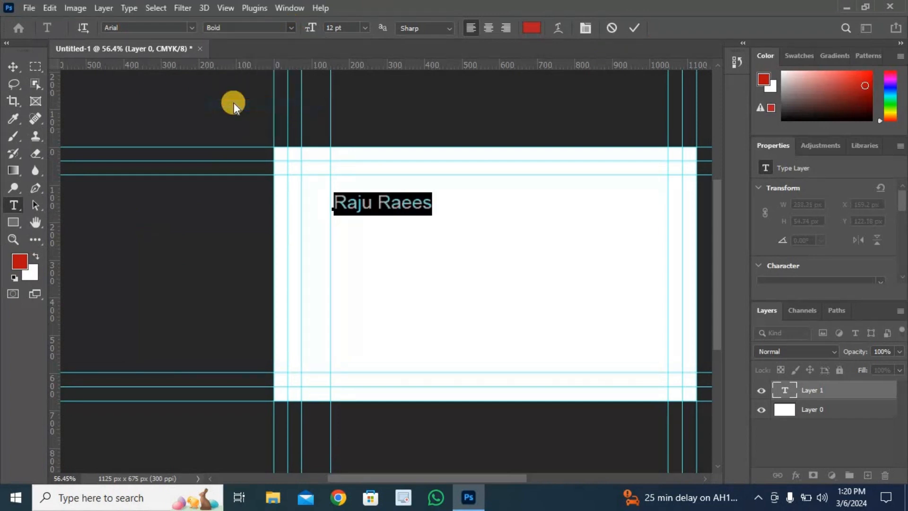
click(631, 28)
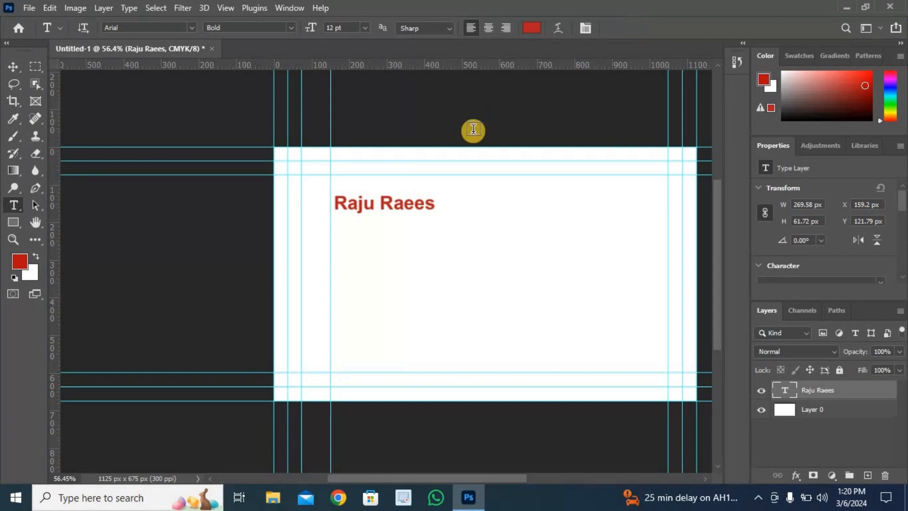
- Change the color of the whole name text to black (000000)
double_click(419, 204)
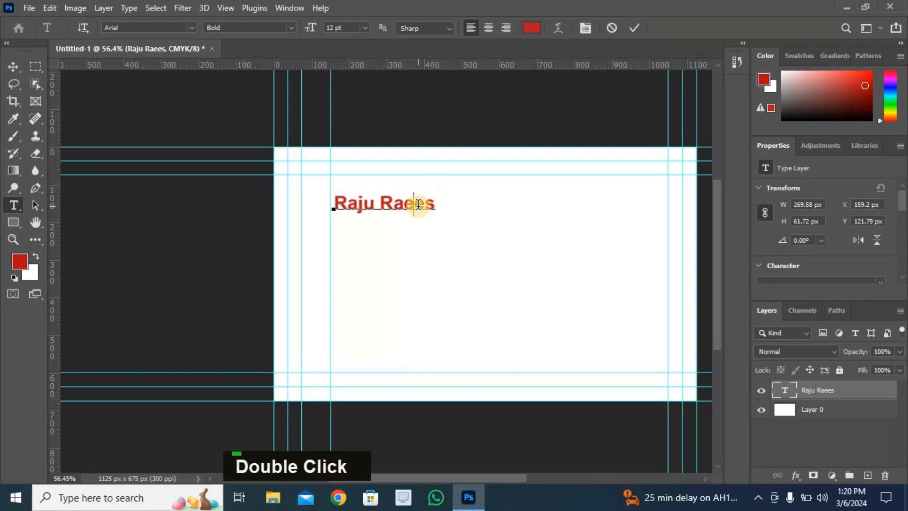
double_click(418, 204)
triple_click(418, 204)
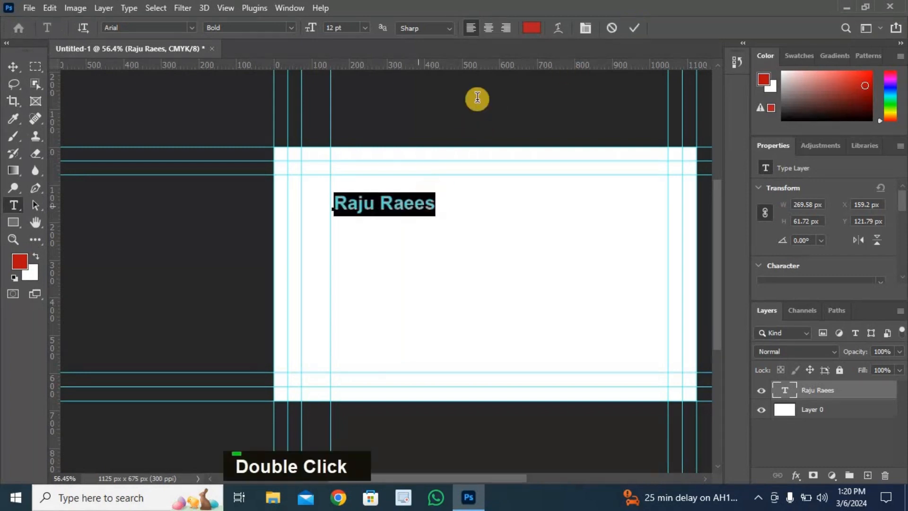
click(531, 29)
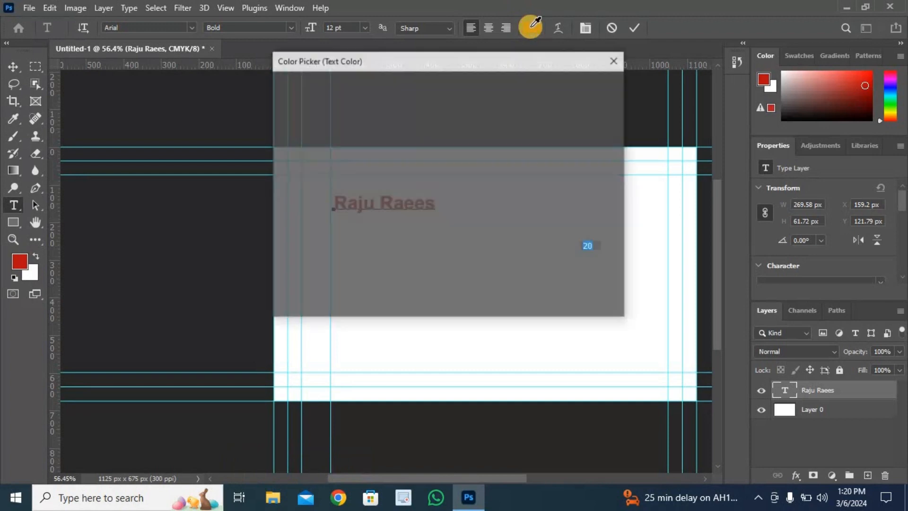
drag(290, 241, 280, 259)
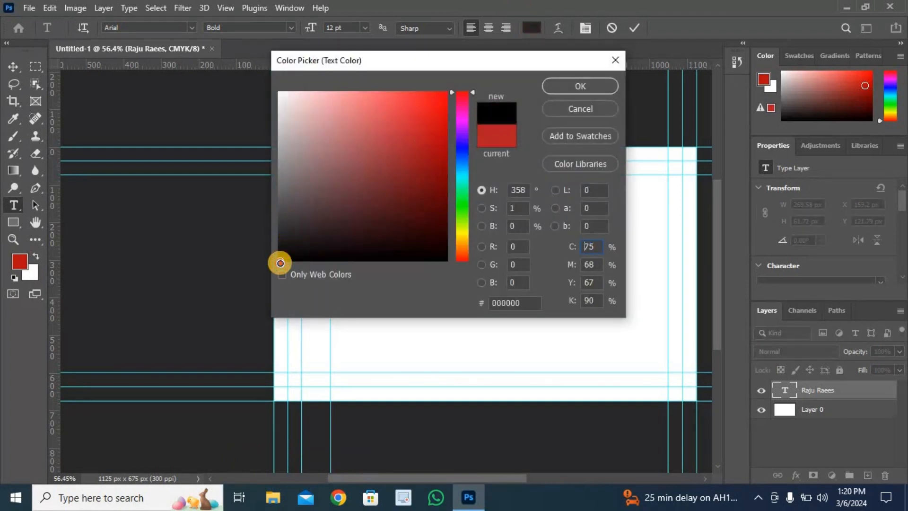
click(582, 85)
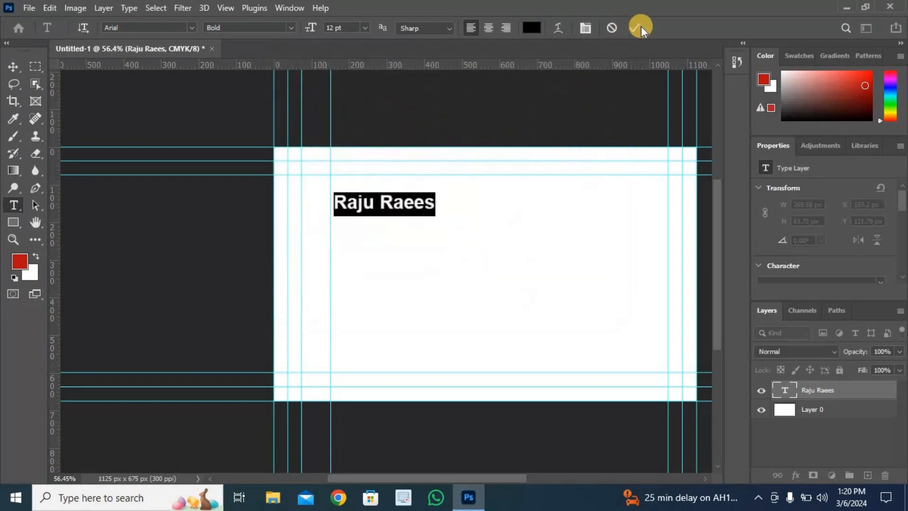
click(632, 28)
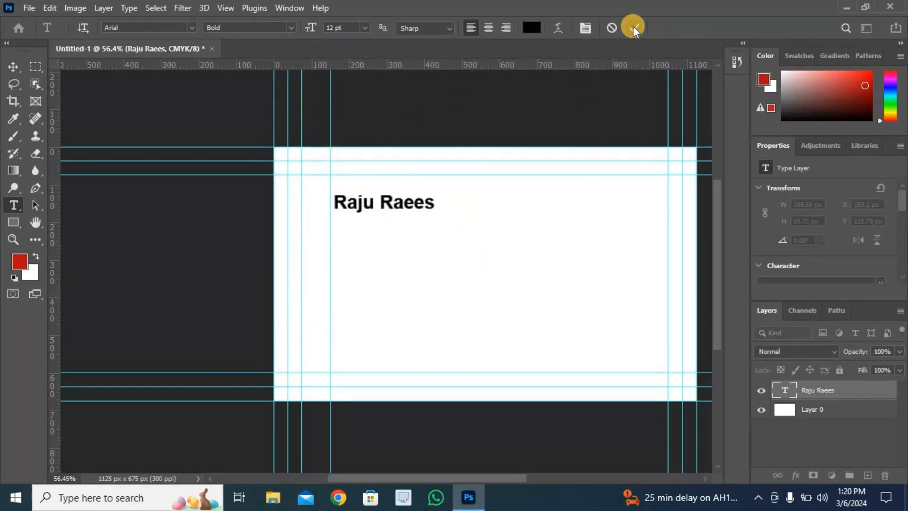
- Duplicate the name text directly below the original and replace the copy's wording with "General Manager"
click(13, 63)
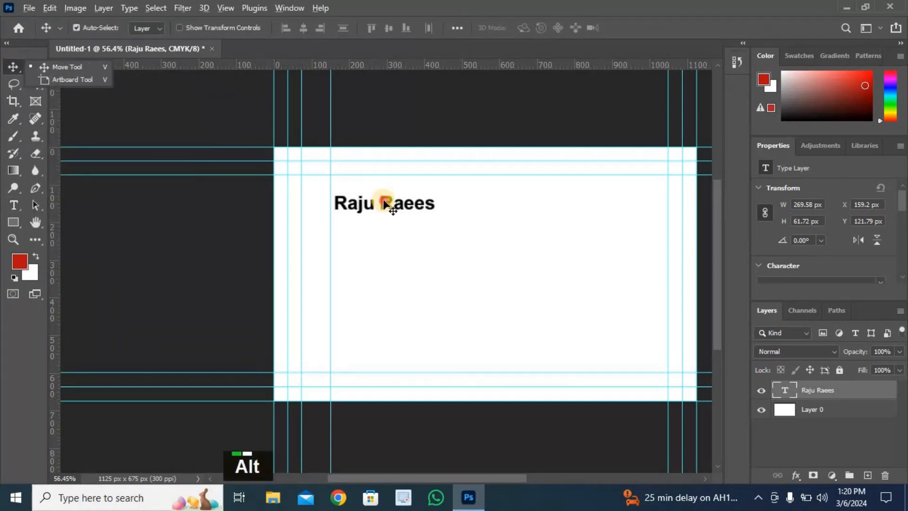
drag(387, 204, 385, 227)
double_click(402, 229)
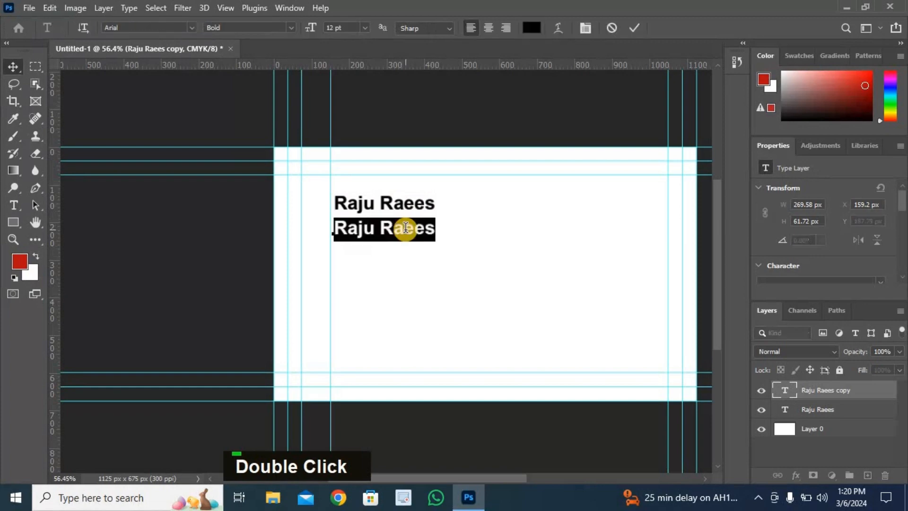
text(Gen)
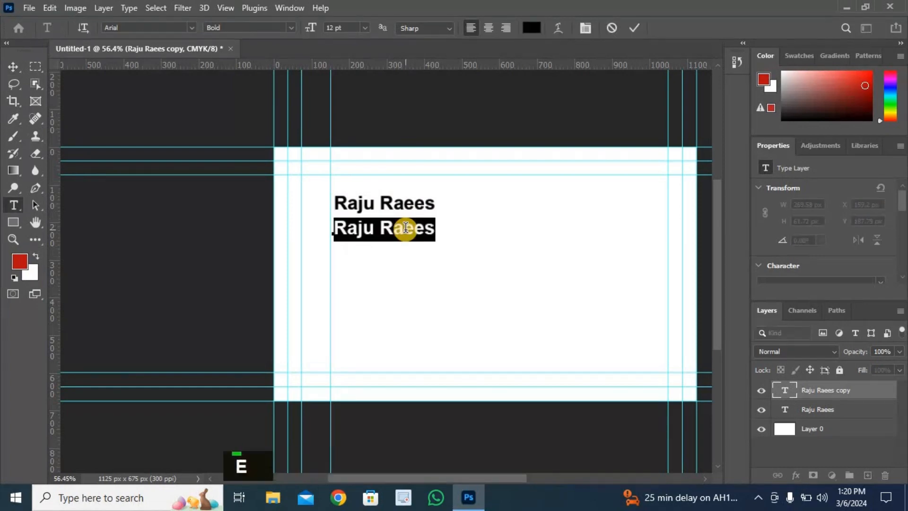
text(eral )
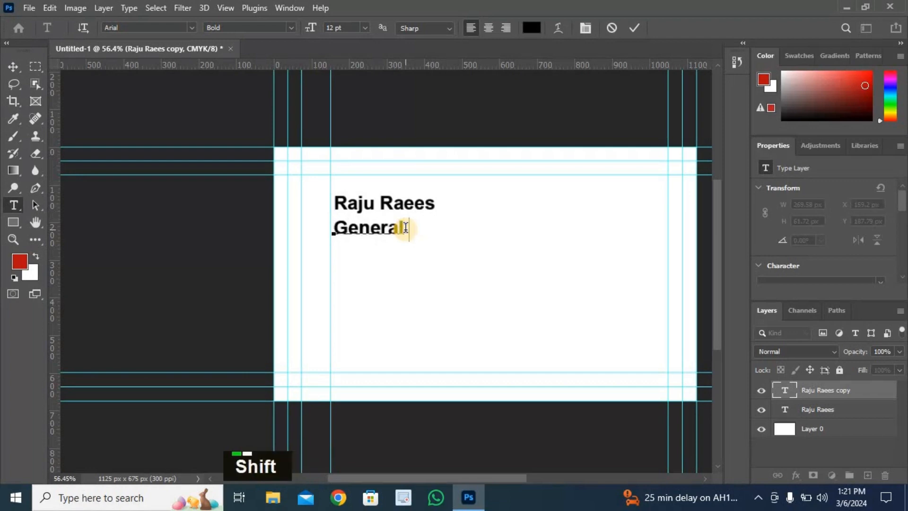
text(Man)
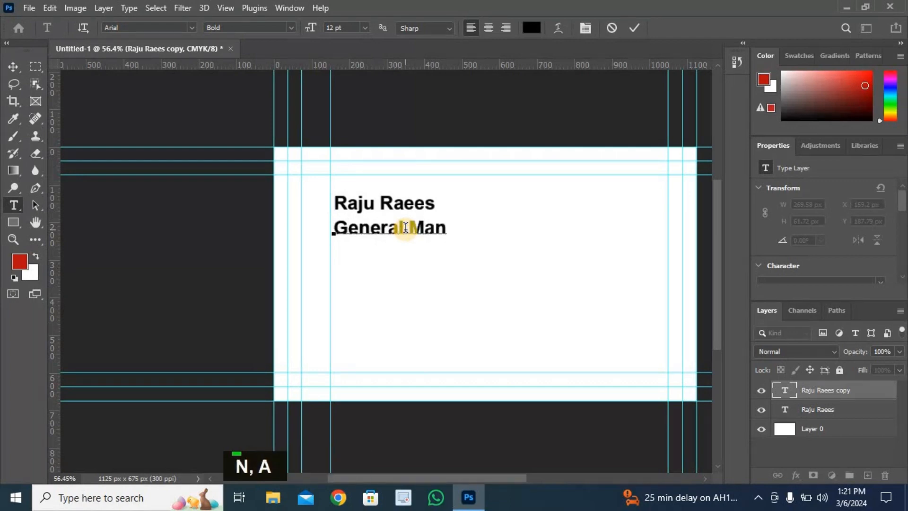
text(ager)
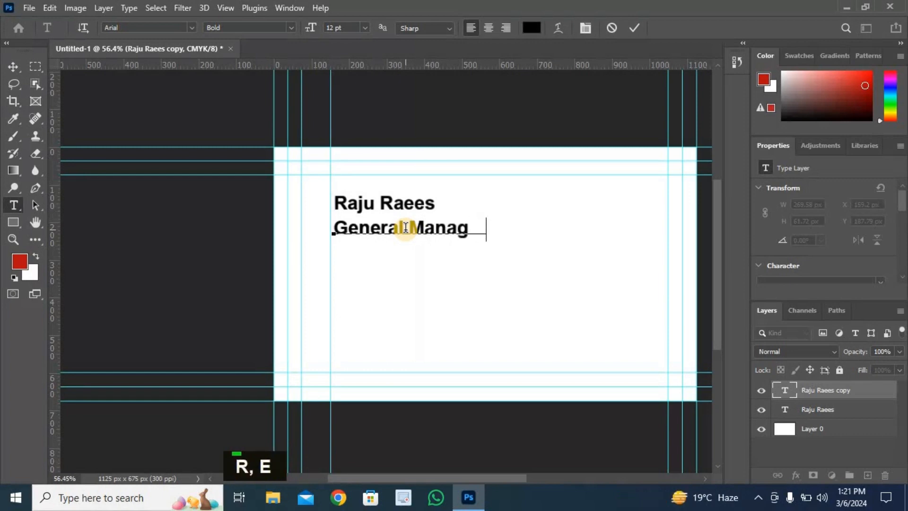
- Format the "General Manager" line at 8 pt in the Regular style
double_click(448, 230)
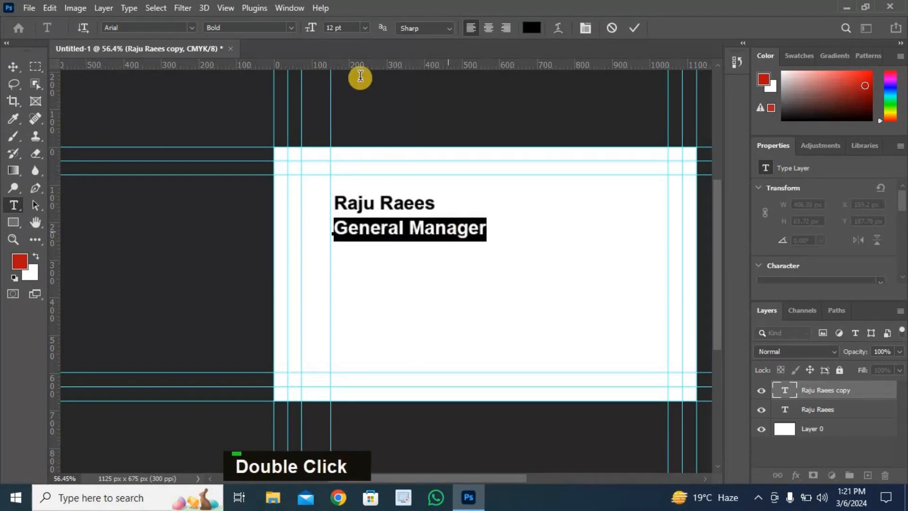
click(366, 28)
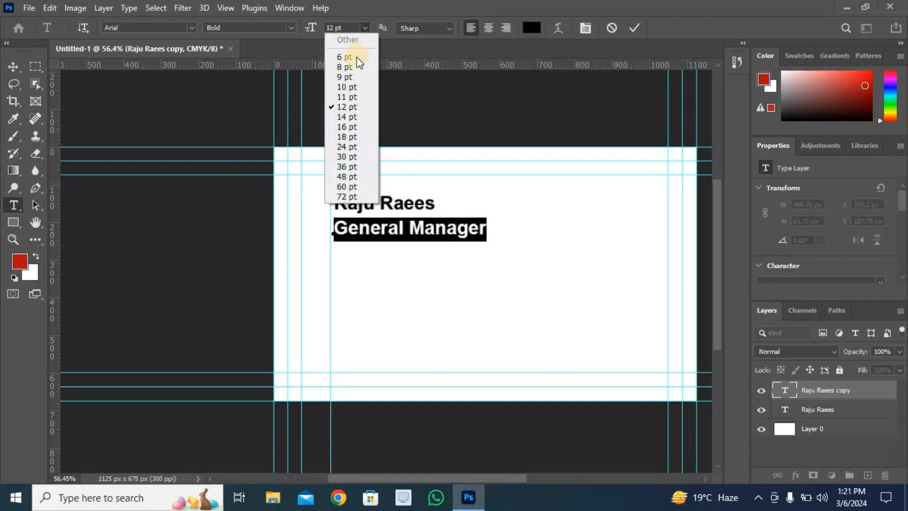
click(348, 67)
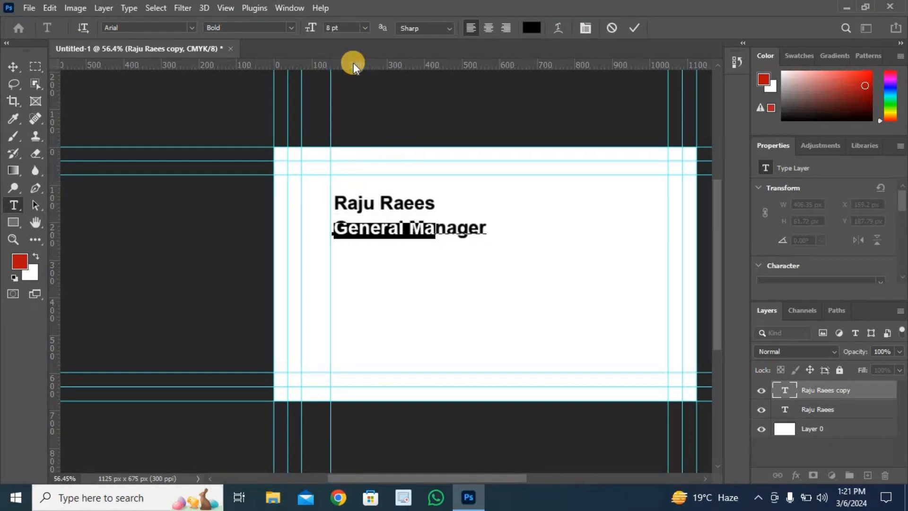
click(291, 27)
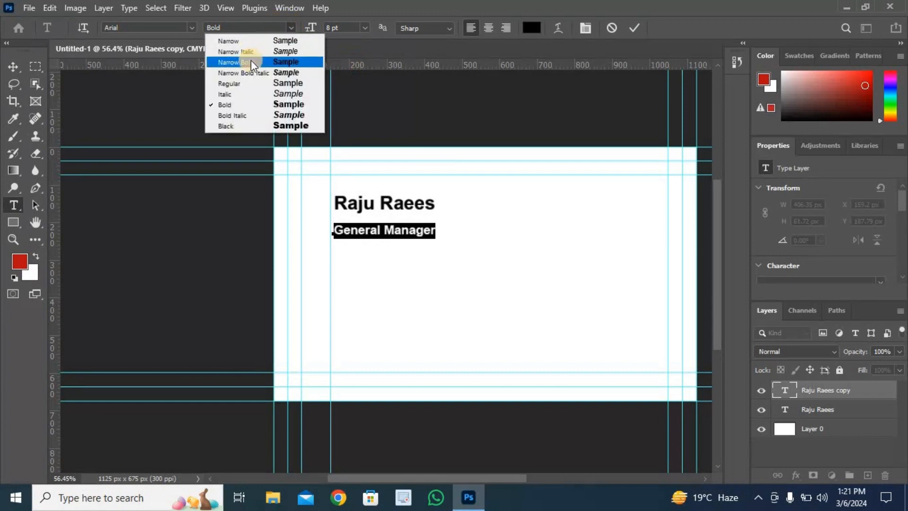
click(242, 82)
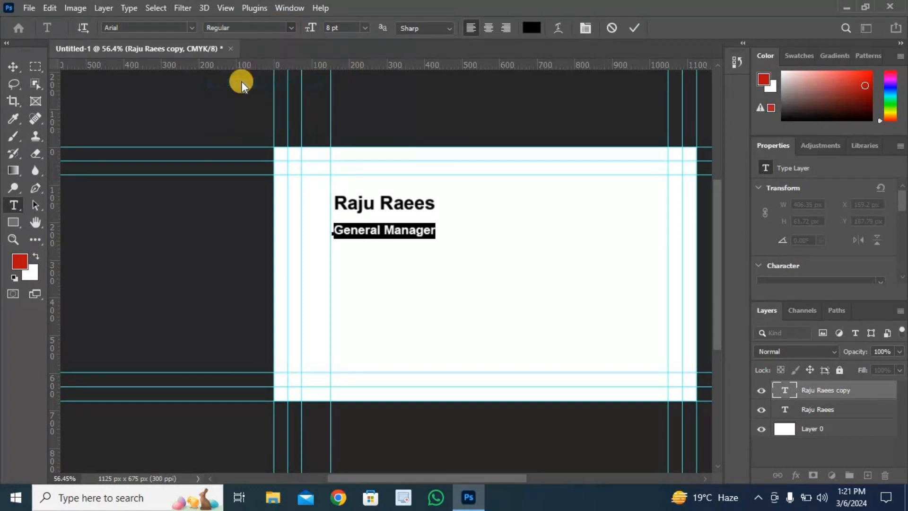
click(634, 30)
click(633, 29)
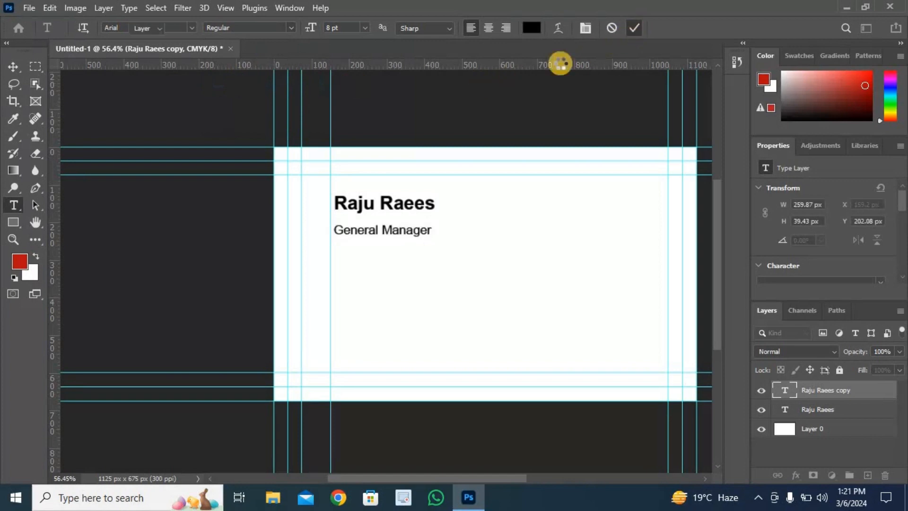
- Move the "General Manager" line slightly up, closer beneath the name
click(12, 67)
click(386, 238)
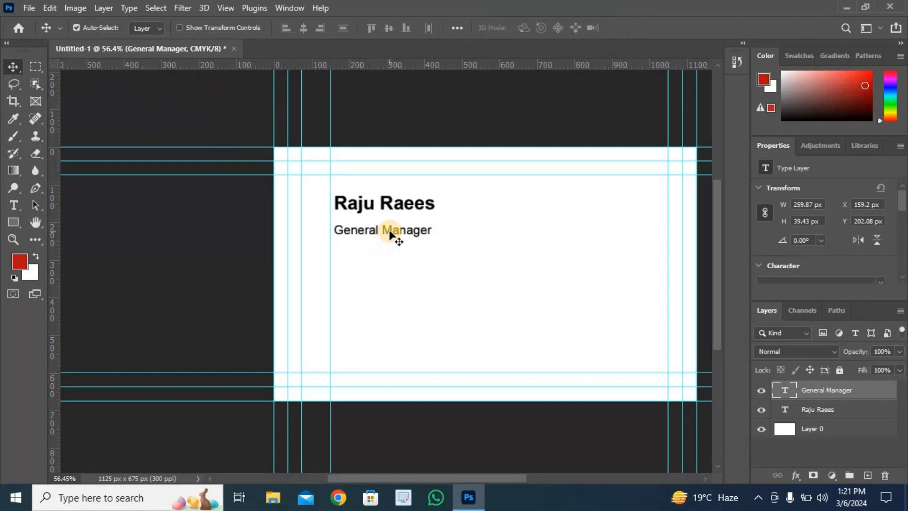
drag(391, 229, 391, 223)
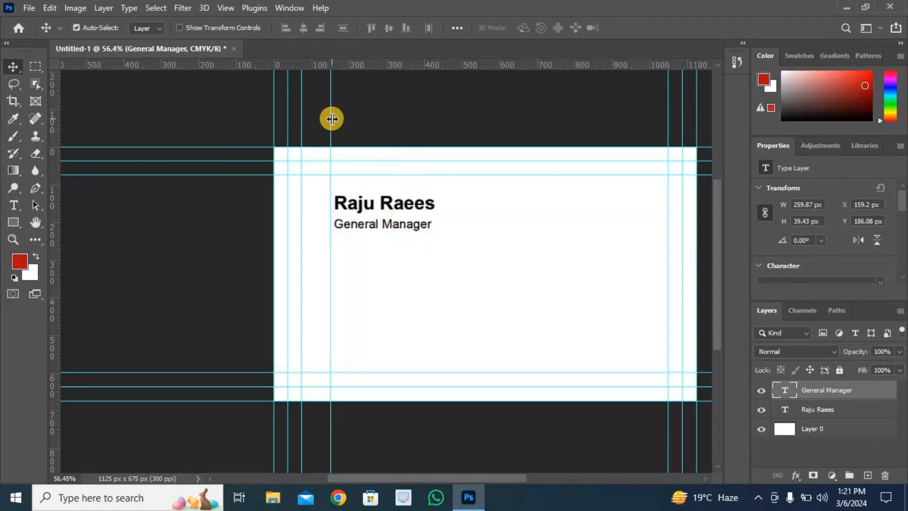
- Align the inner vertical guide with the left edge of the text lines and add another vertical guide slightly to its right
drag(334, 123, 334, 123)
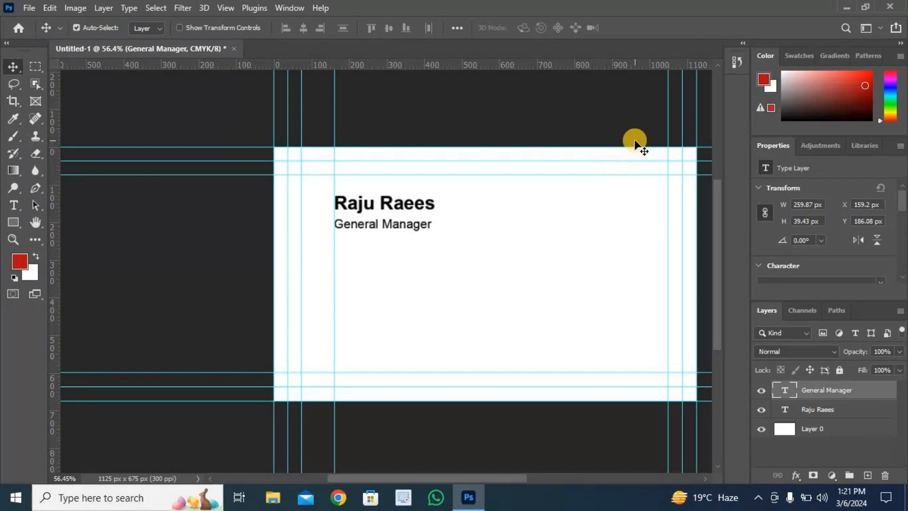
drag(54, 245, 348, 325)
key(ctrl)
drag(419, 476, 449, 478)
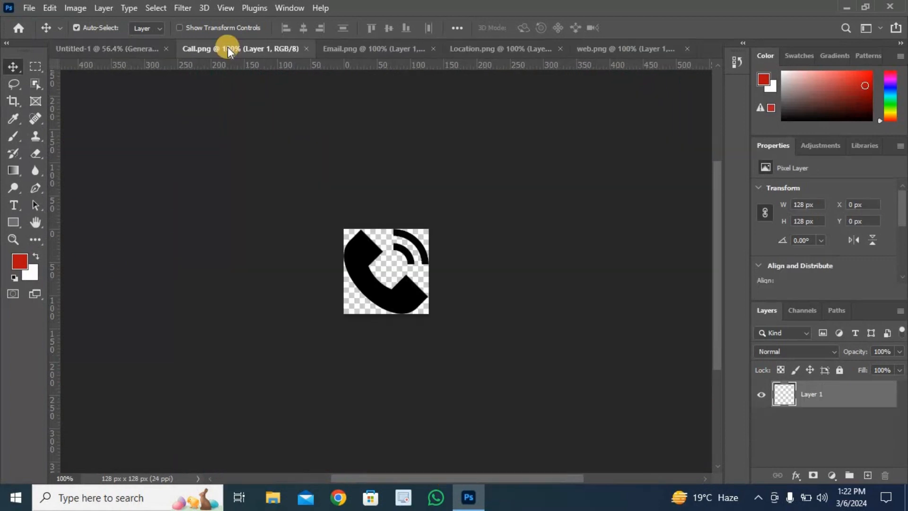
- Copy the whole phone icon from Call.png and paste it into the business card document
key(ctrl+a)
key(ctrl+c)
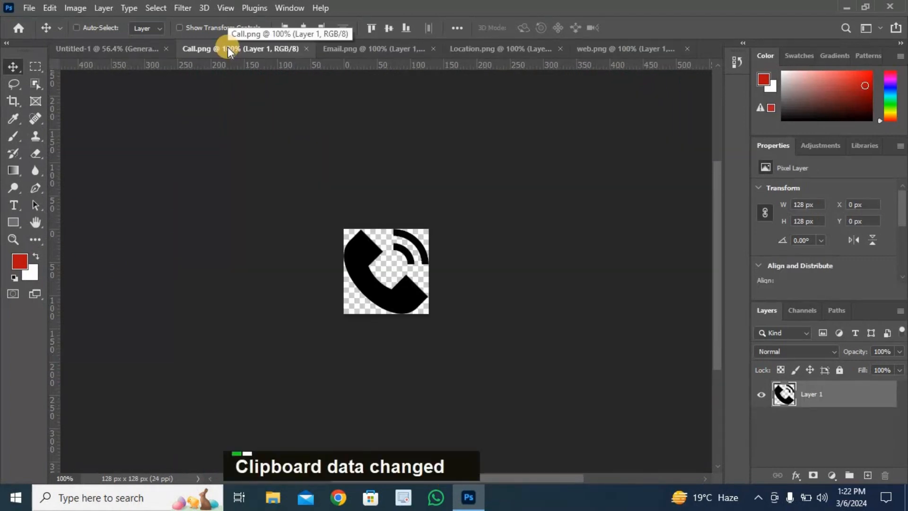
click(111, 47)
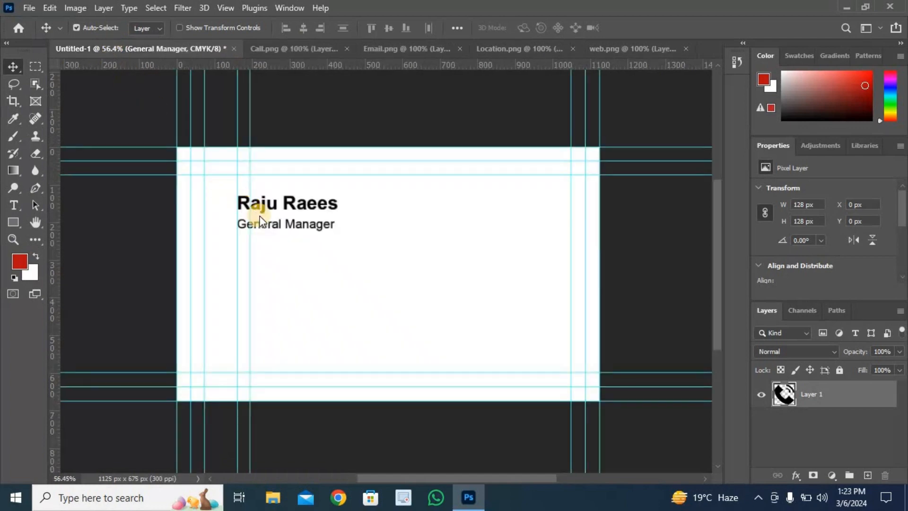
key(ctrl+v)
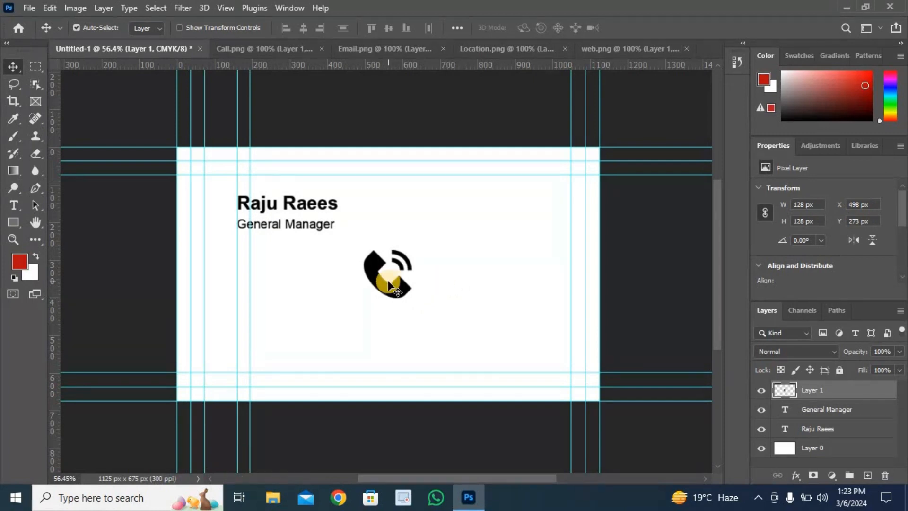
- Scale the phone icon down to about 36 px and place it below "General Manager" at the text's left guide
key(ctrl+t)
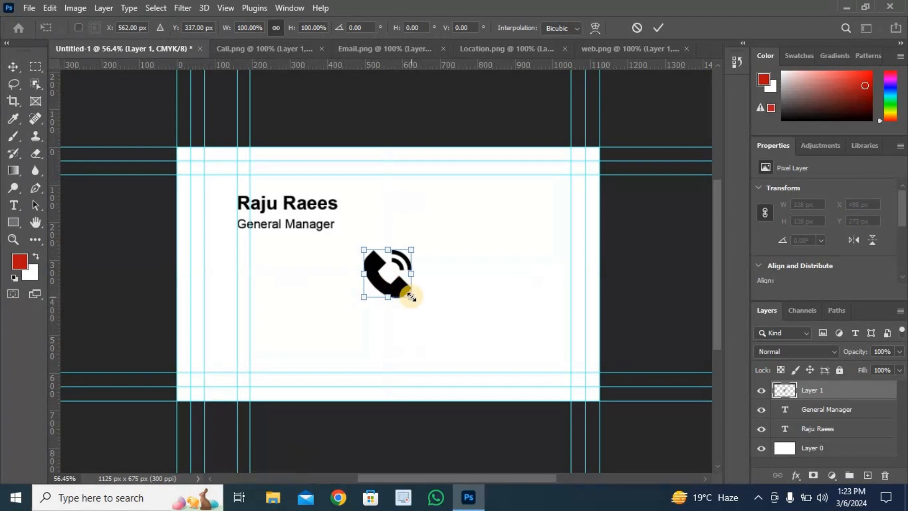
drag(410, 295, 236, 263)
alt+scroll(263, 264, up, 5)
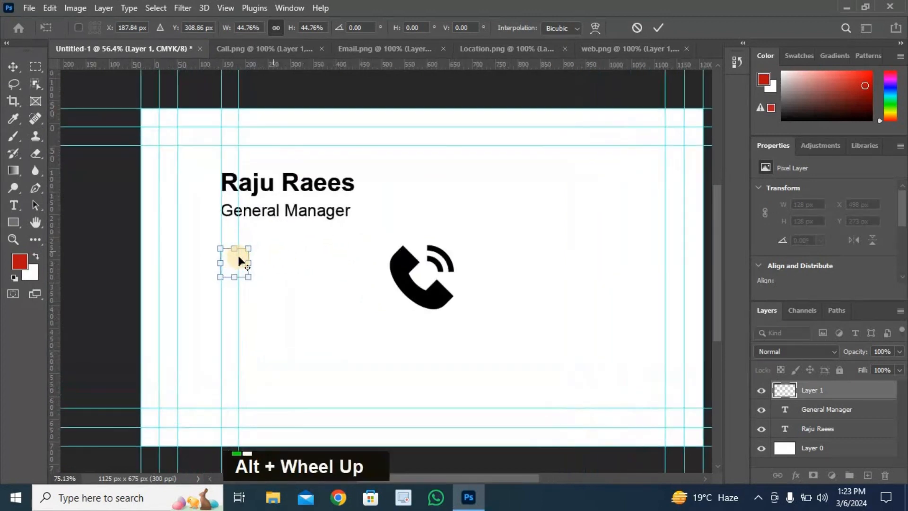
alt+scroll(239, 256, up, 2)
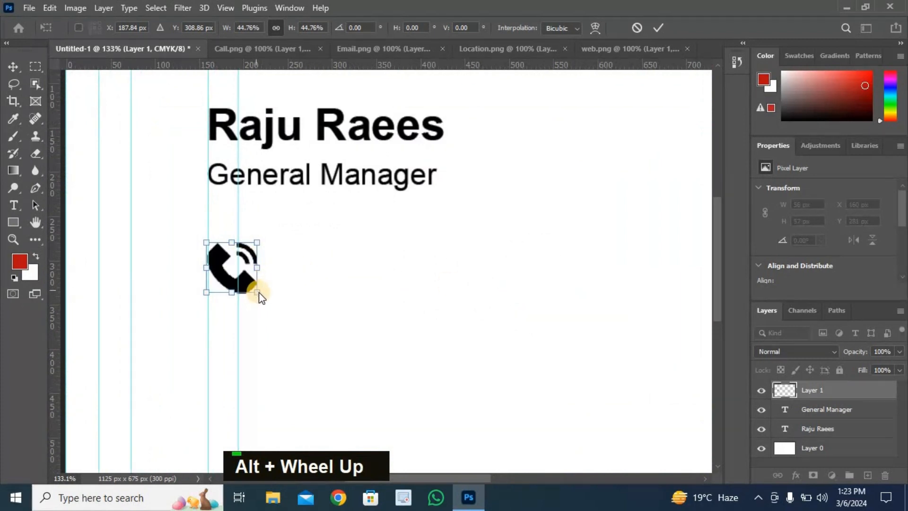
drag(252, 286, 238, 274)
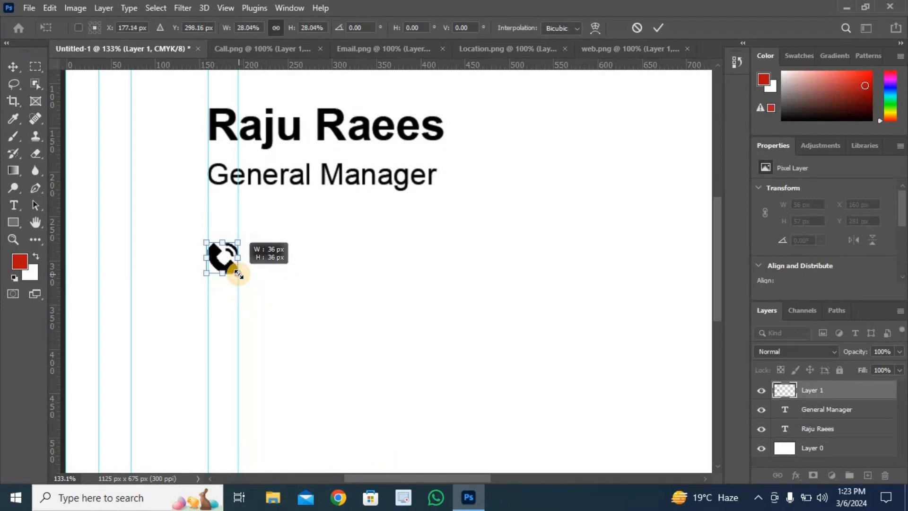
drag(239, 274, 239, 273)
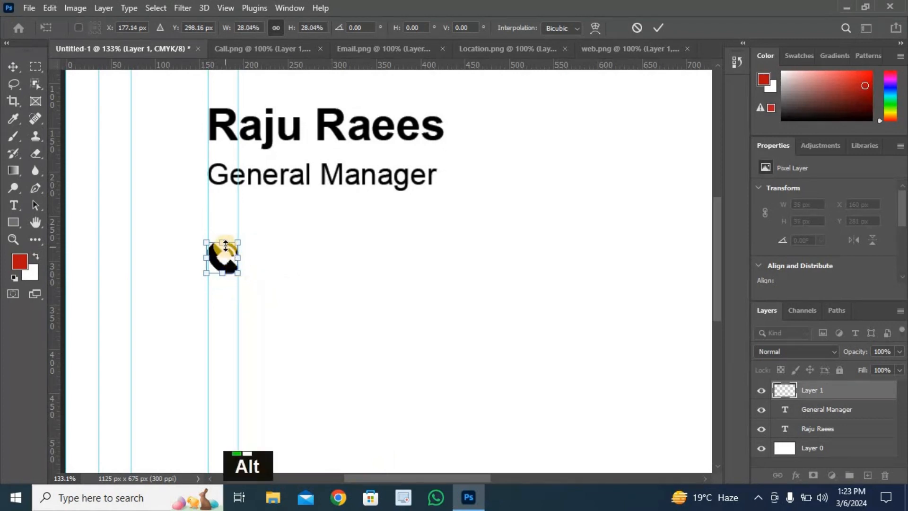
- Fine-tune the phone icon to about 33 px so it fits exactly between the two text-side vertical guides
alt+scroll(239, 270, up, 4)
alt+scroll(226, 245, up, 4)
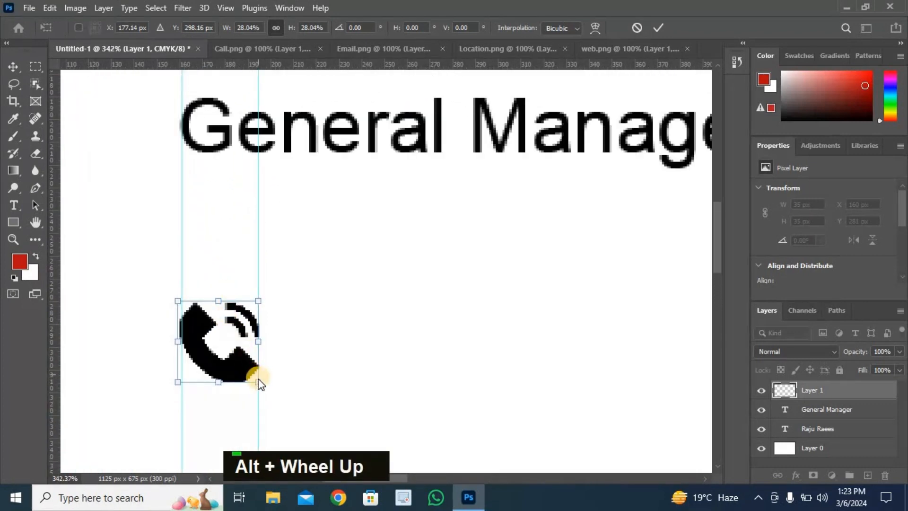
drag(258, 381, 253, 375)
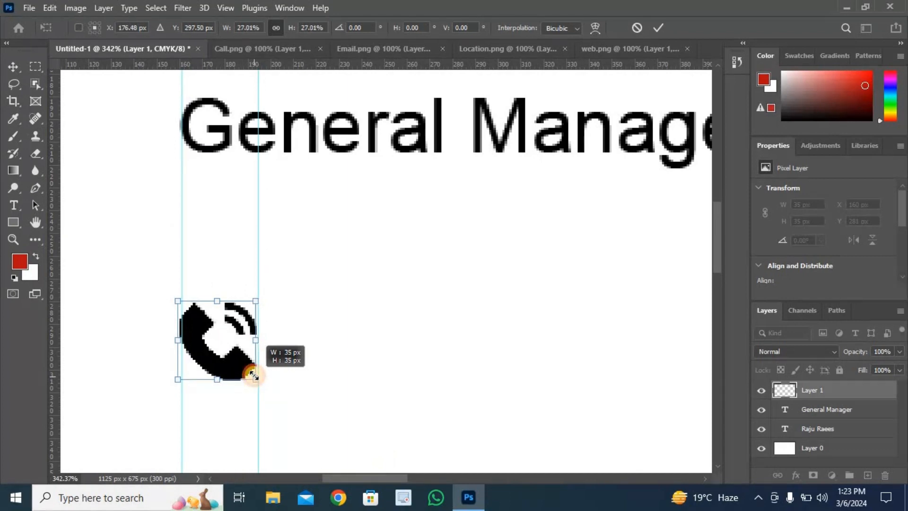
drag(234, 344, 236, 344)
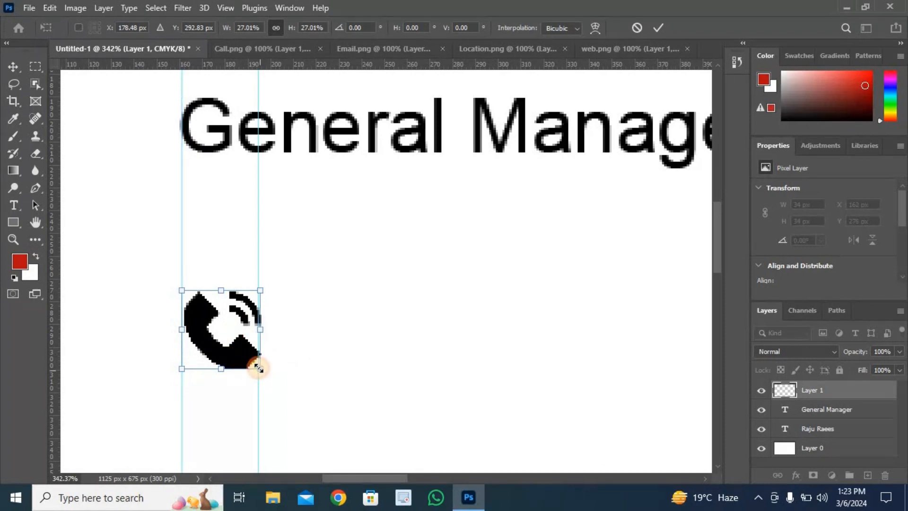
drag(259, 368, 257, 365)
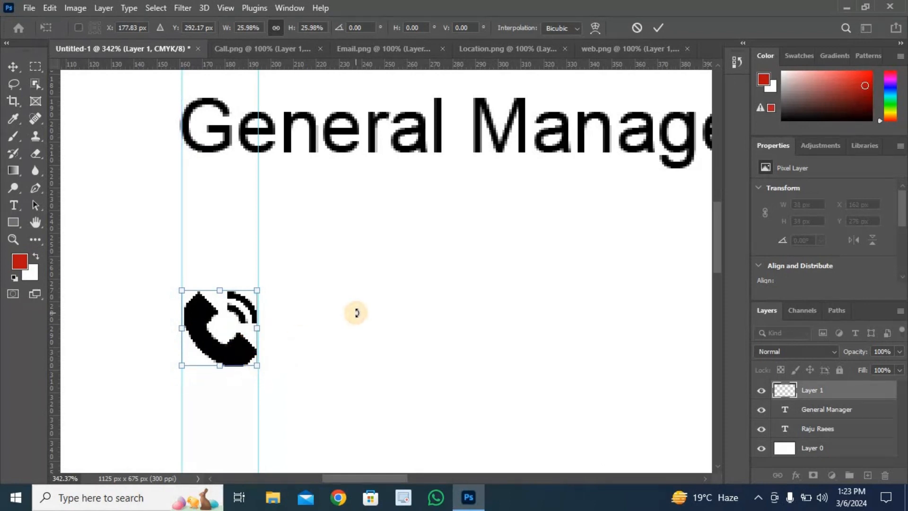
click(657, 26)
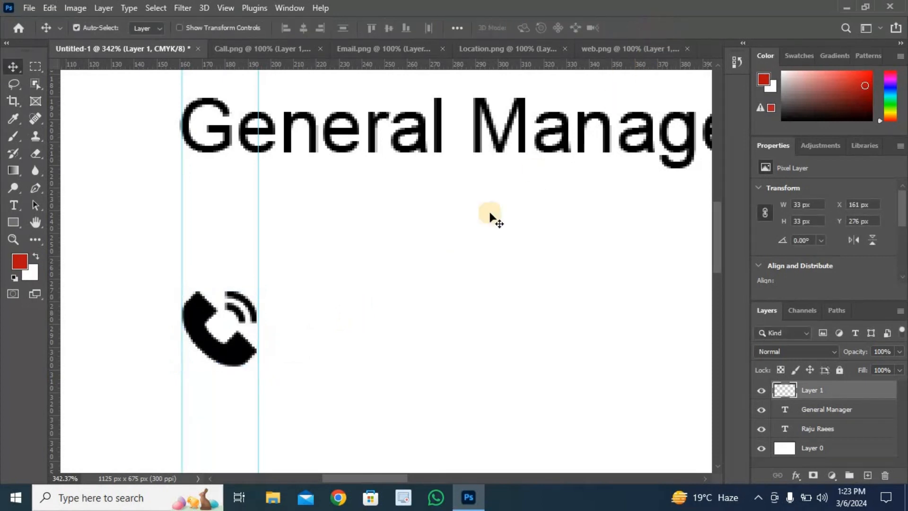
- Close Call.png, then copy the envelope icon from Email.png into the business card document
scroll(463, 247, down, 1)
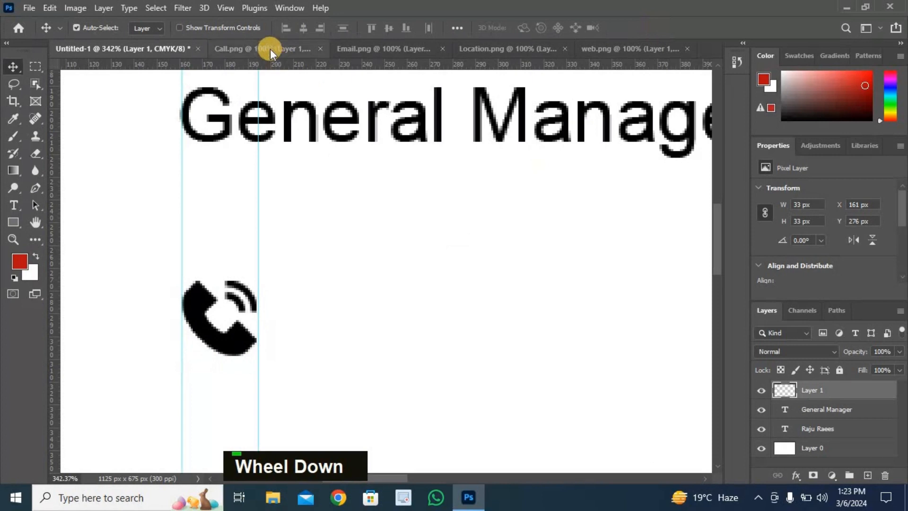
click(295, 47)
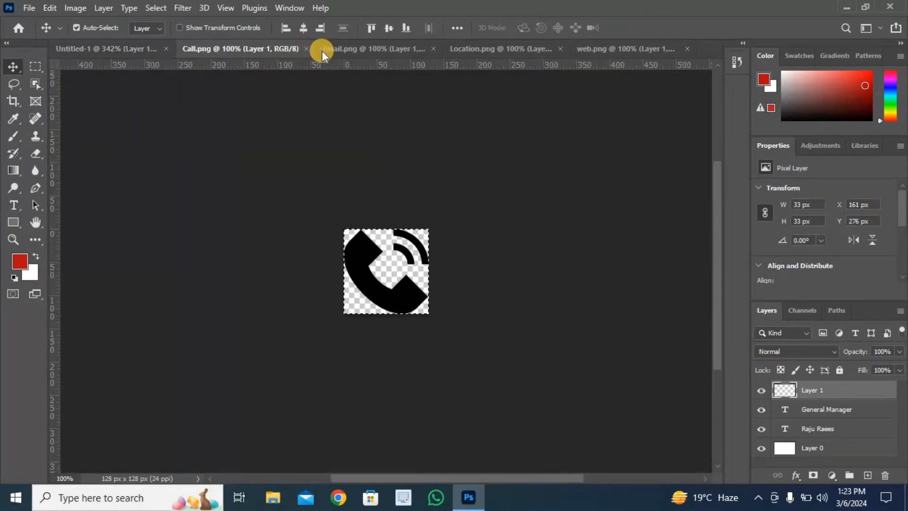
click(305, 48)
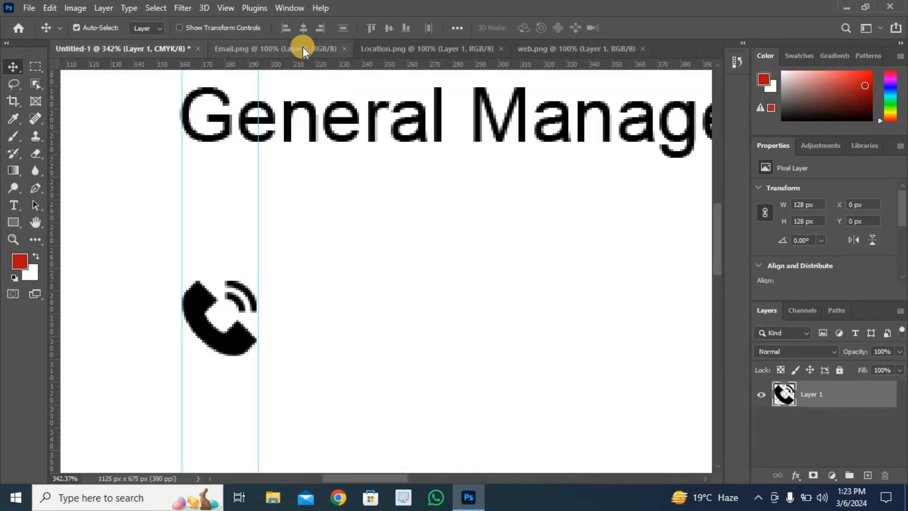
click(302, 47)
key(ctrl+c)
click(122, 49)
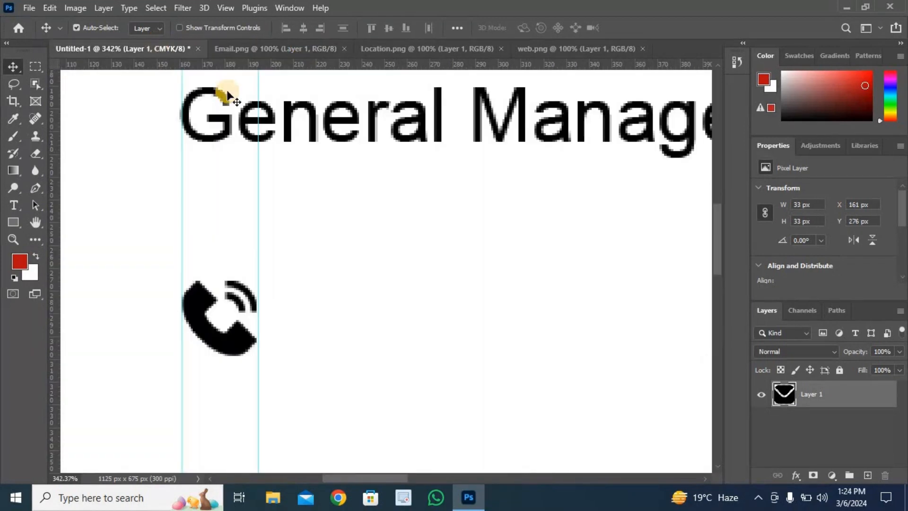
key(ctrl+v)
- Scale the envelope icon to about 33 px wide and place it just below the phone icon, between the same guides
scroll(373, 158, down, 3)
scroll(374, 156, down, 3)
key(ctrl+t)
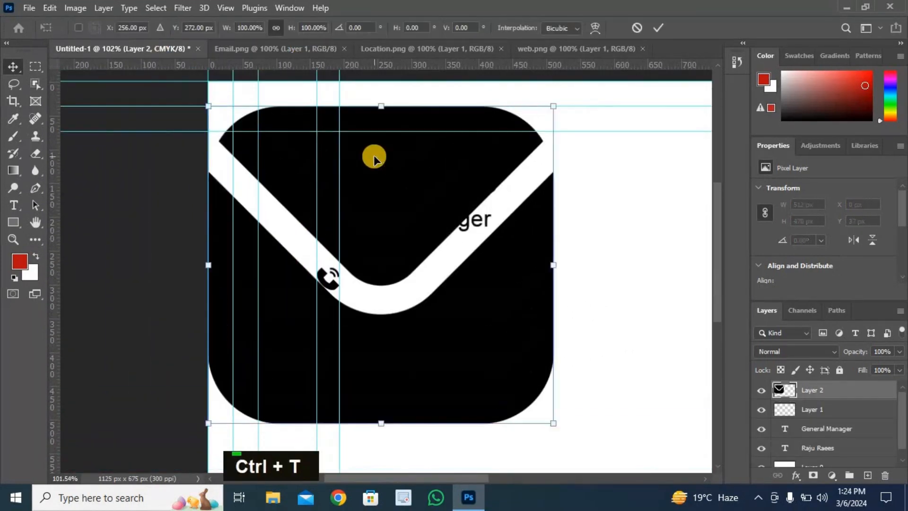
drag(550, 422, 334, 304)
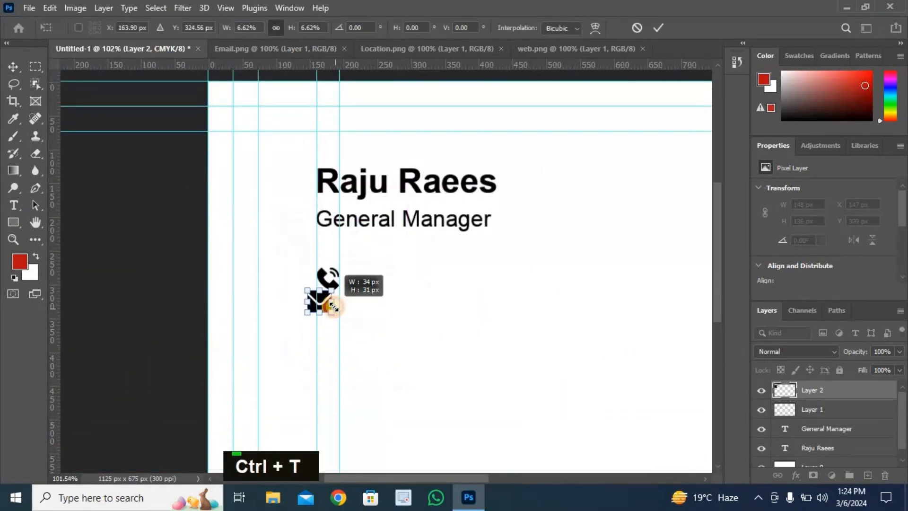
scroll(334, 304, up, 5)
drag(353, 364, 402, 382)
scroll(389, 330, down, 2)
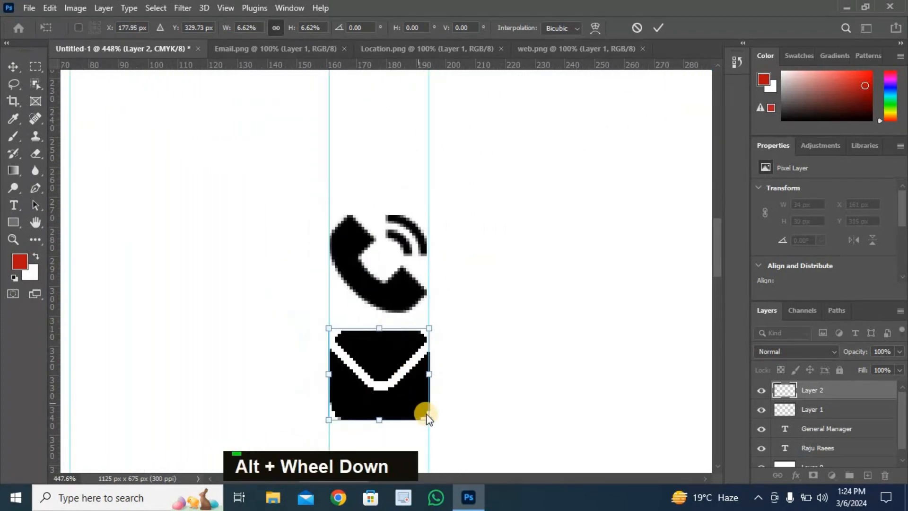
drag(427, 416, 425, 413)
drag(393, 383, 391, 399)
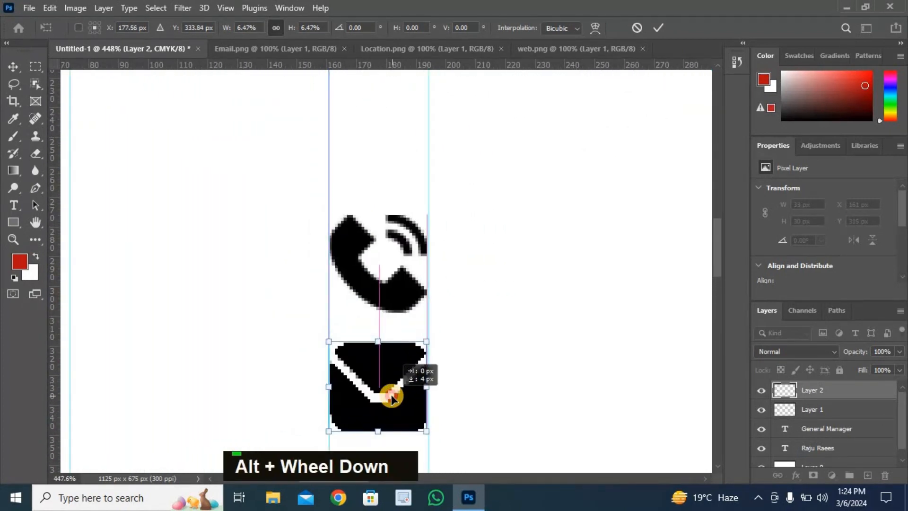
scroll(557, 308, down, 2)
key(Return)
- Copy the whole location pin from Location.png and paste it into the business card document
scroll(470, 274, down, 2)
scroll(481, 258, right, 2)
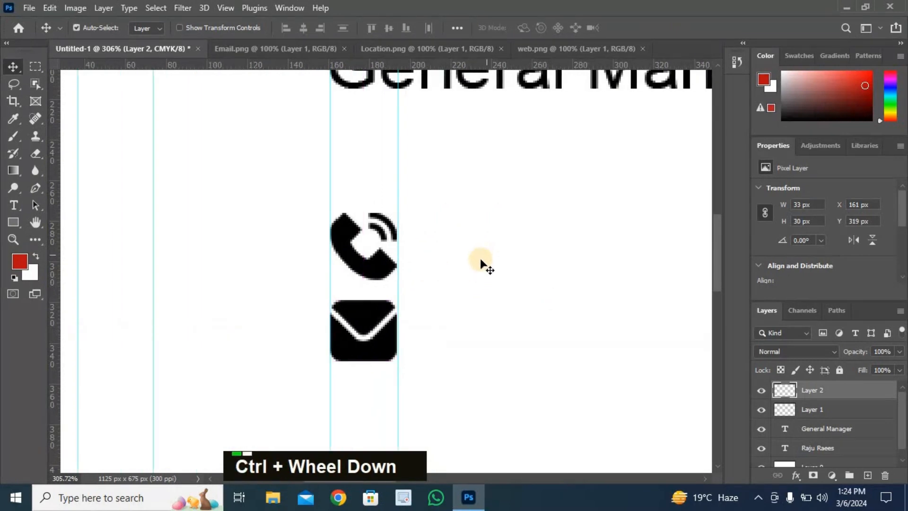
scroll(480, 258, right, 1)
click(533, 47)
click(466, 49)
key(ctrl+a)
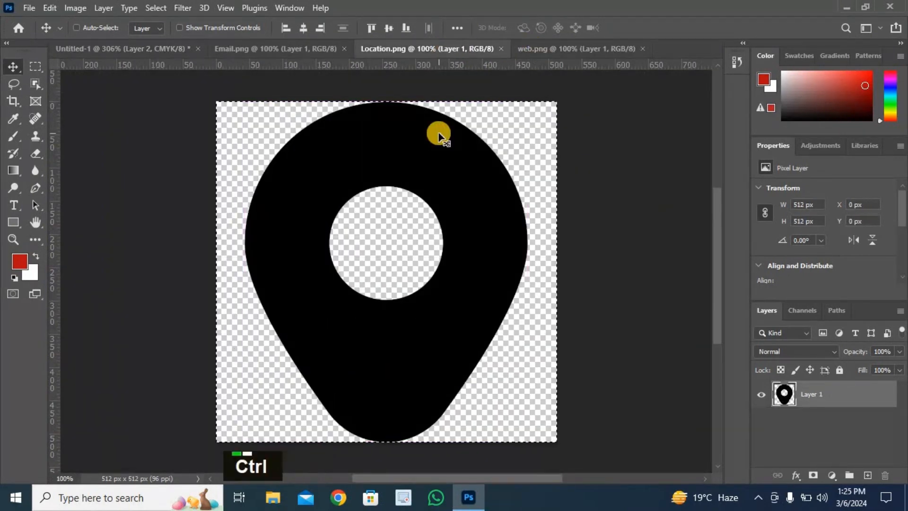
key(ctrl+c)
click(160, 47)
key(ctrl+v)
- Scale the pasted location pin down roughly and move it below the envelope icon
scroll(403, 274, down, 2)
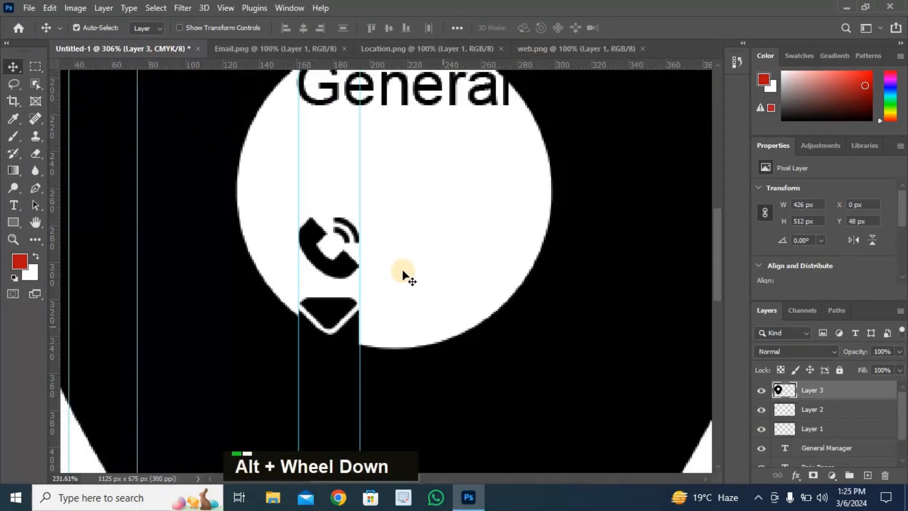
scroll(402, 274, down, 3)
key(ctrl+t)
drag(514, 406, 355, 217)
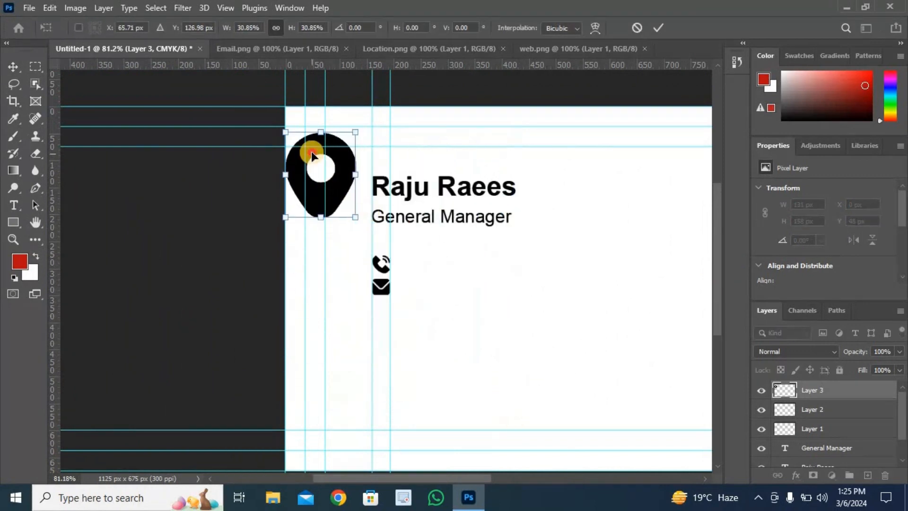
drag(312, 151, 369, 325)
drag(407, 386, 372, 328)
- Fit the location pin between the two vertical guides beneath the envelope, at about 7.67% scale
scroll(373, 328, up, 3)
drag(310, 284, 413, 286)
drag(450, 347, 423, 315)
drag(401, 282, 401, 289)
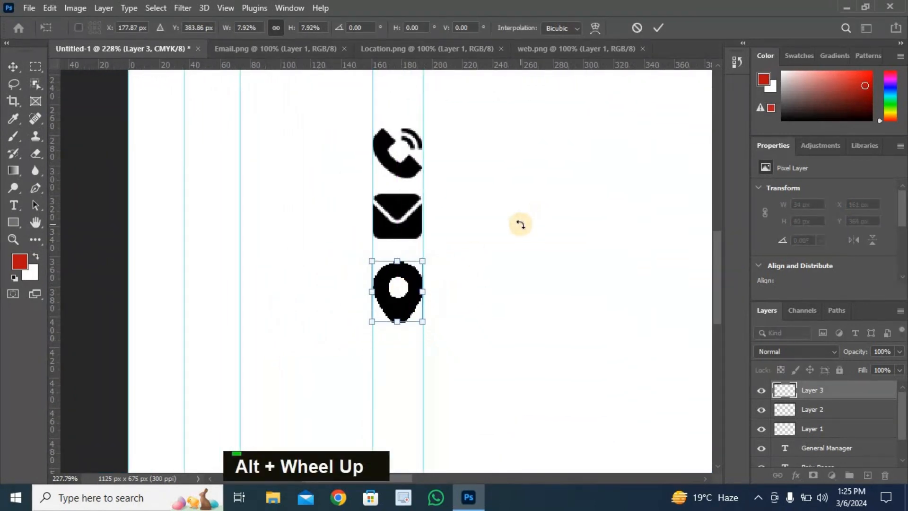
key(Left)
key(Left)
key(Right)
key(Right)
drag(418, 319, 417, 318)
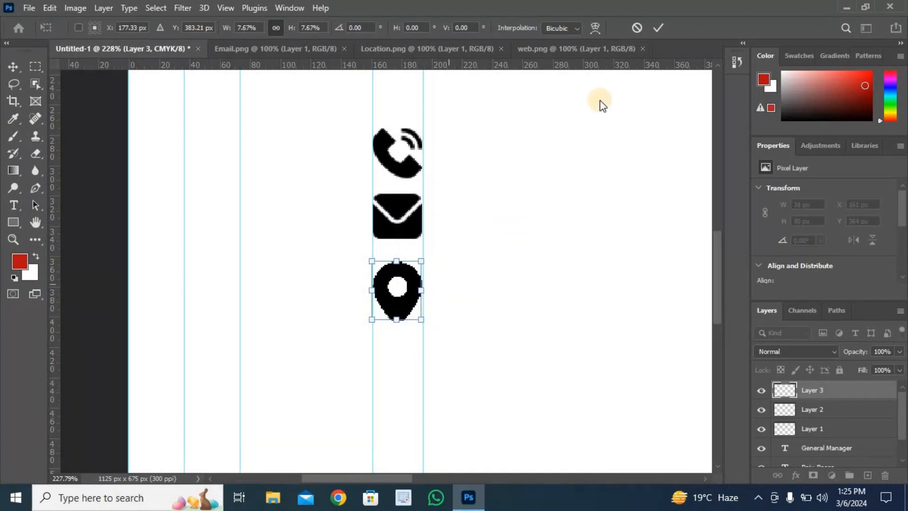
key(Return)
- Nudge the envelope icon down 2 px to even the spacing between the phone and pin icons
click(397, 214)
key(Down)
key(Down)
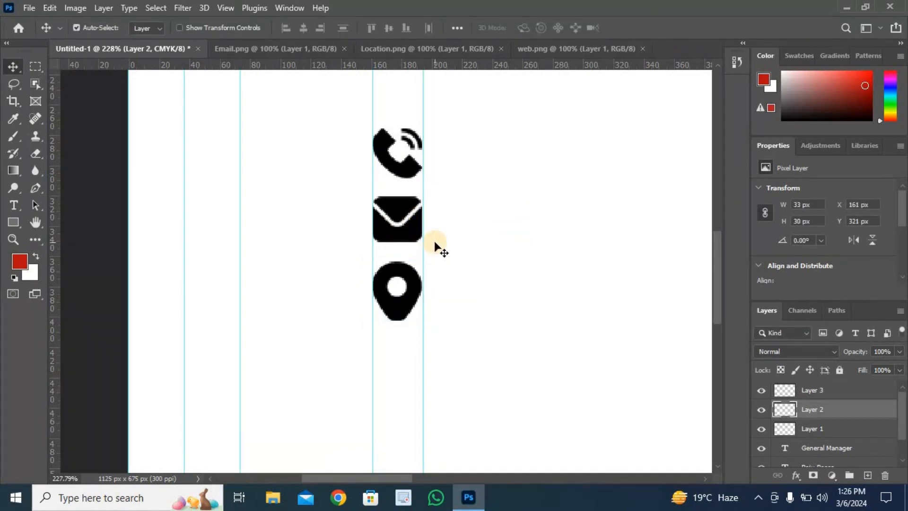
- Copy the whole globe icon from web.png and paste it into the business card document
click(548, 49)
key(ctrl+a)
key(ctrl+c)
click(144, 49)
key(ctrl+v)
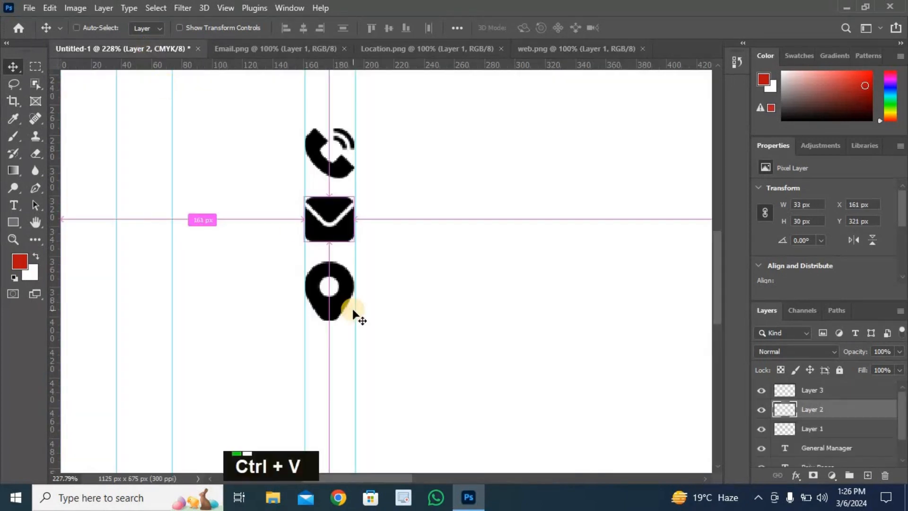
- Scale the globe icon to about 28% and move it near the location pin, against the text's left guide
scroll(352, 312, down, 5)
key(ctrl+t)
drag(279, 200, 422, 344)
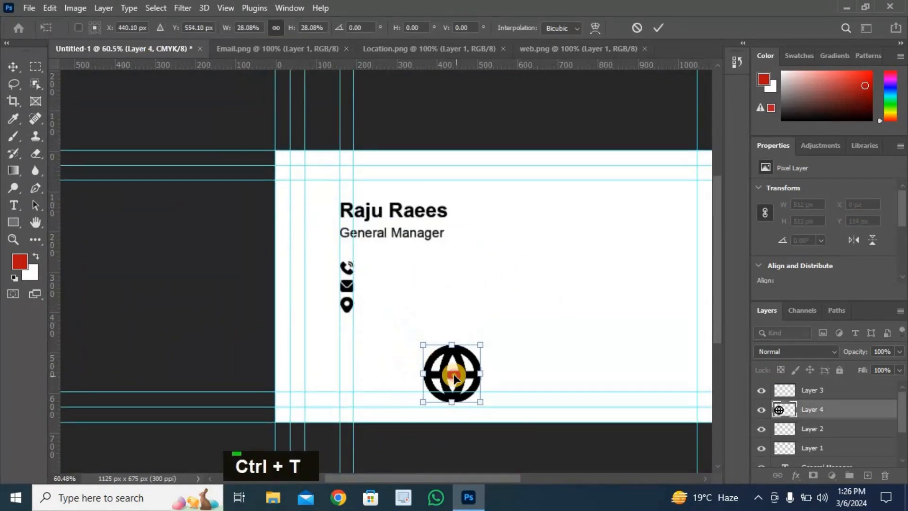
drag(454, 375, 378, 336)
scroll(395, 271, up, 7)
drag(359, 405, 345, 404)
scroll(346, 331, up, 3)
scroll(362, 395, down, 1)
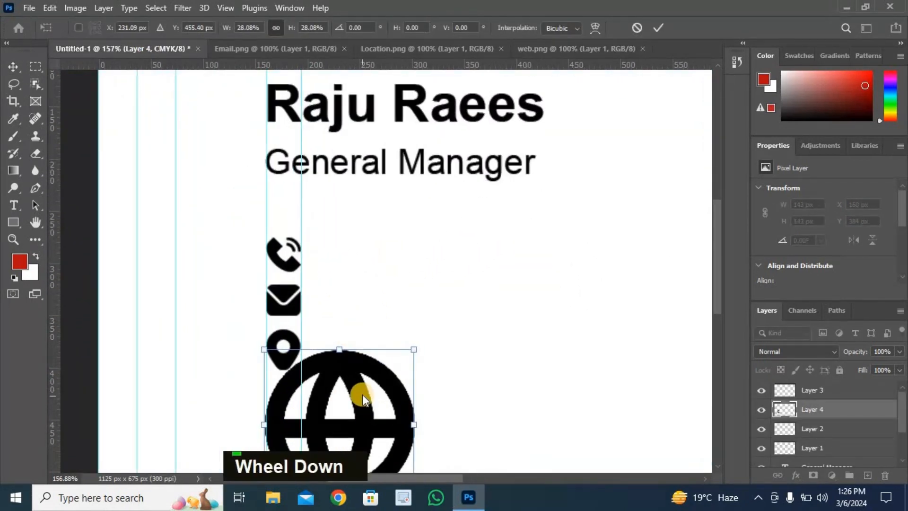
- Shrink the globe icon to about 33 px and position it below the location pin, between the two guides
drag(719, 277, 720, 300)
drag(413, 420, 308, 374)
scroll(290, 285, up, 6)
drag(283, 343, 283, 351)
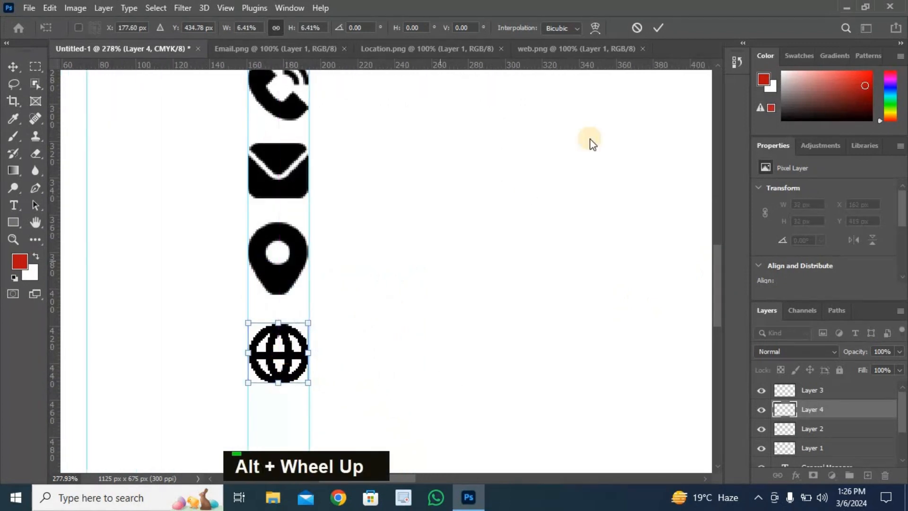
key(Return)
- Nudge the globe icon up about 3 px, closer to the location pin
scroll(330, 244, down, 5)
scroll(432, 245, right, 2)
key(ctrl+0)
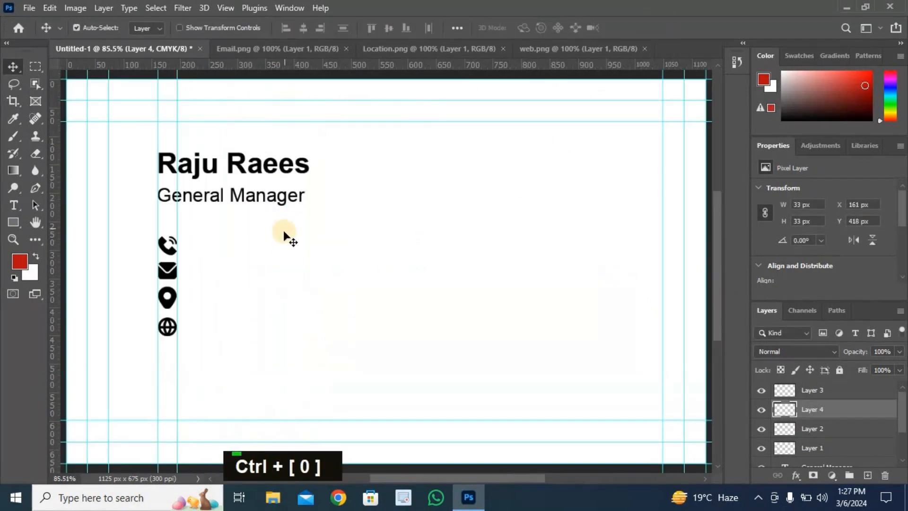
key(Up)
key(Up)
key(Up)
key(Up)
key(Down)
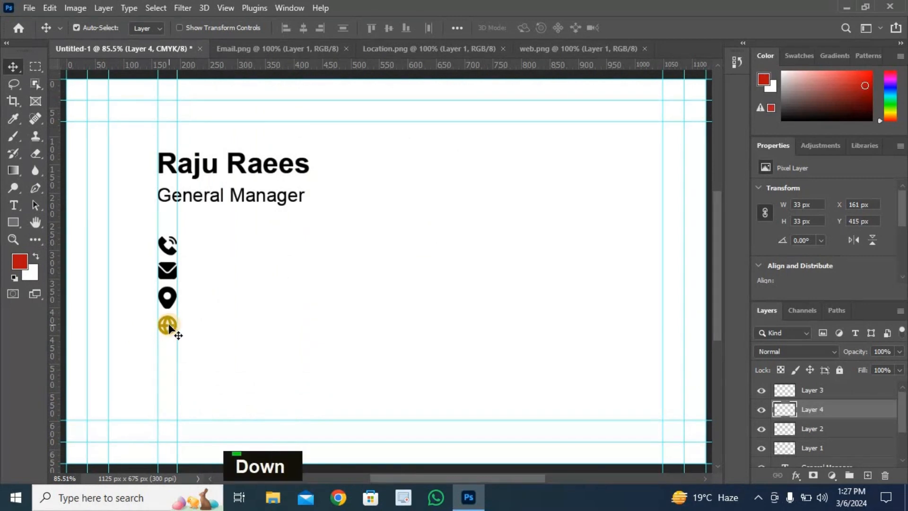
- Duplicate the job title beside the phone icon and add a vertical guide at the copy's left edge
click(241, 201)
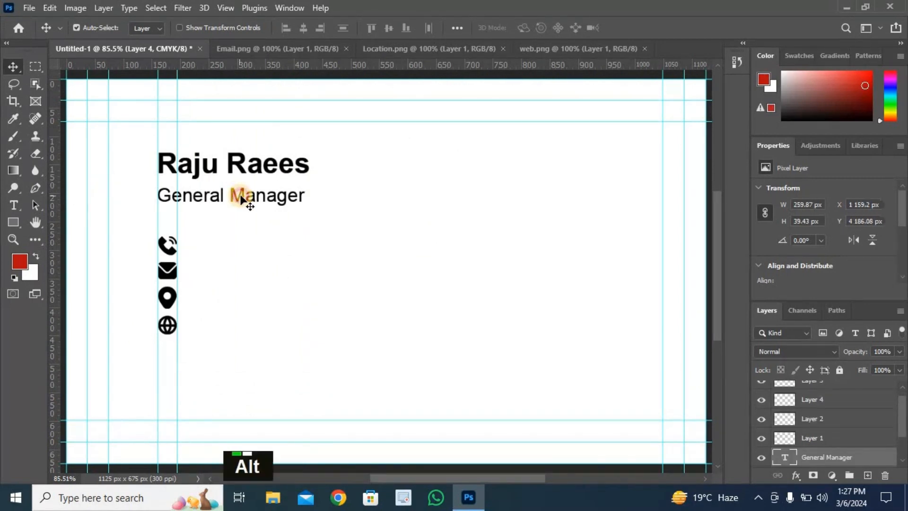
drag(243, 198, 271, 244)
drag(61, 323, 189, 350)
- Replace the text of the copied job title beside the phone icon with the contact's phone number
double_click(263, 243)
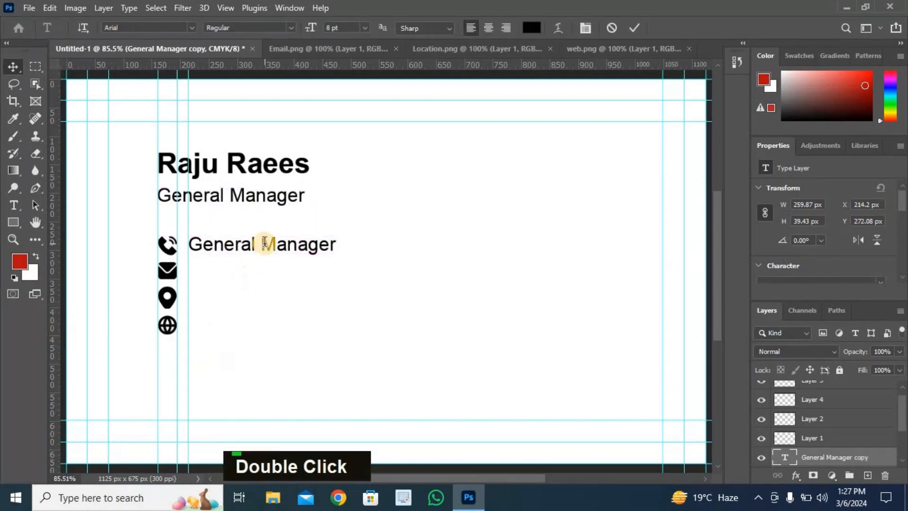
text(+ 123-456-7890)
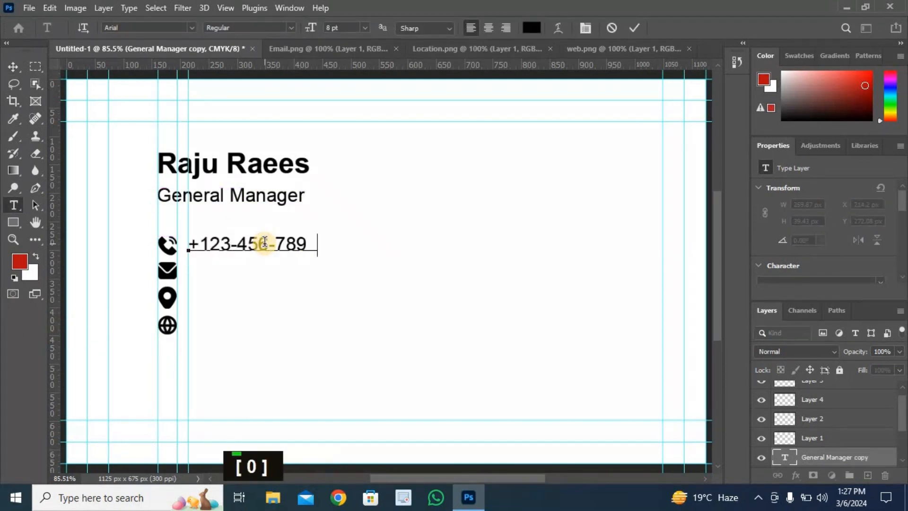
click(13, 66)
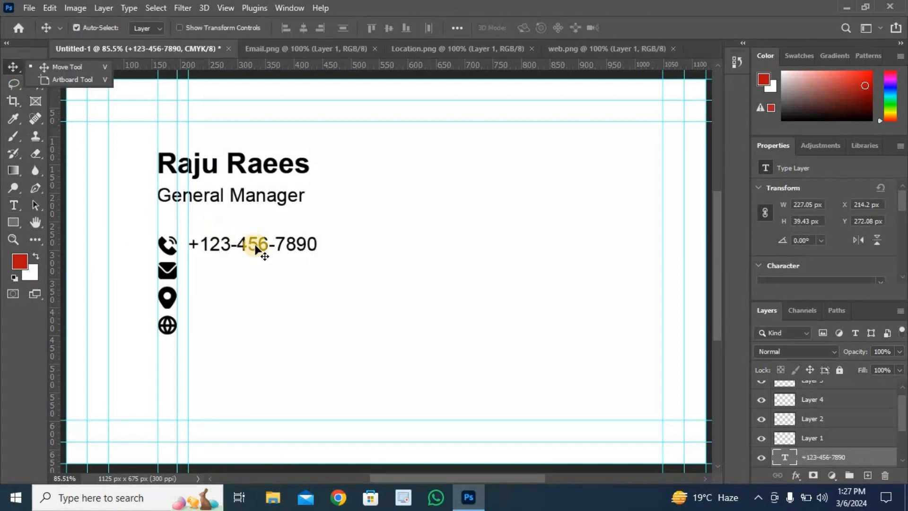
- Duplicate the phone number line beside the envelope icon and replace its text with the contact's email address
drag(255, 248, 261, 268)
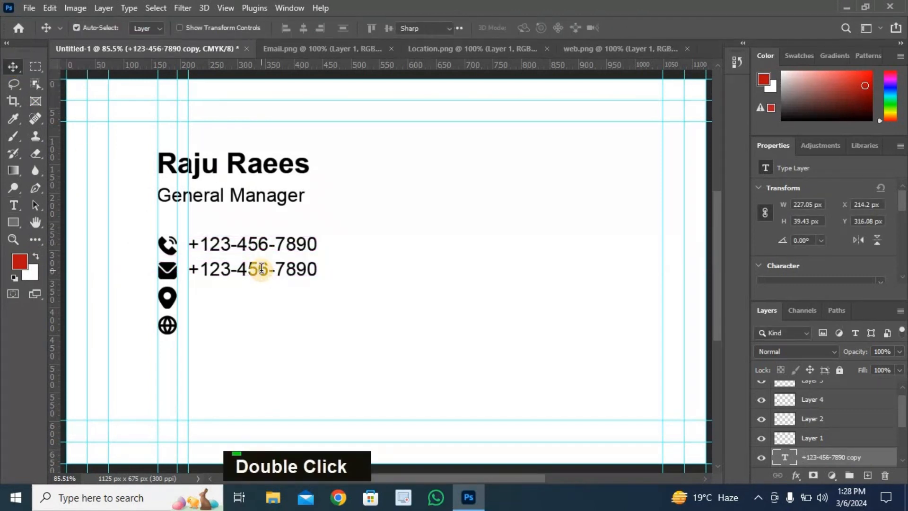
double_click(261, 269)
text(your )
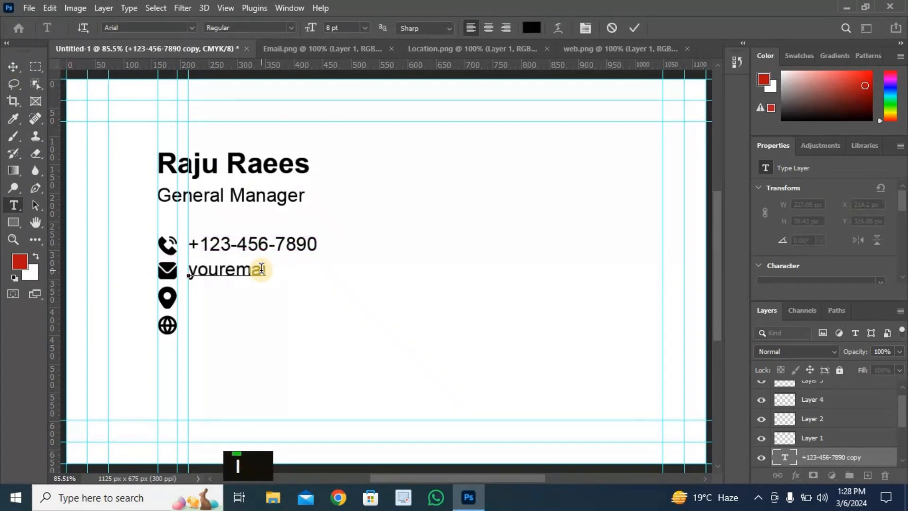
text(email)
key(BackSpace)
key(BackSpace)
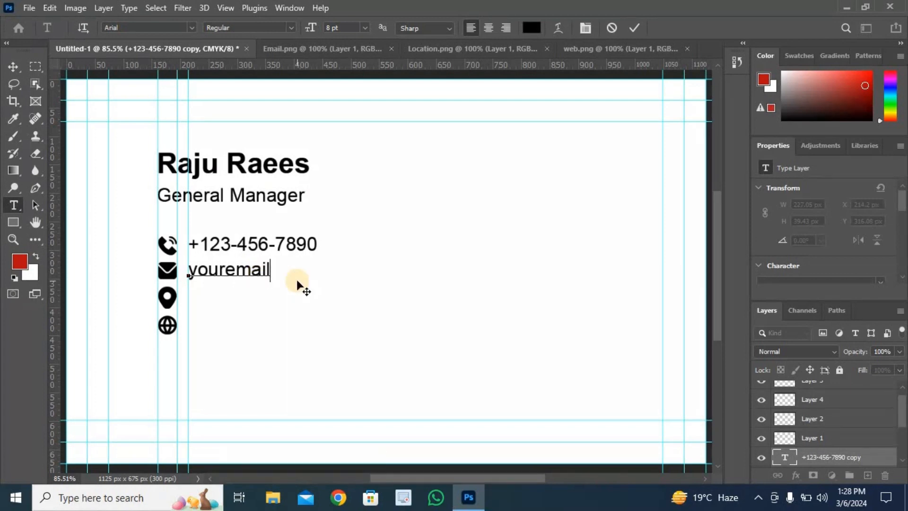
key(Left)
key(Left)
key(Left)
key(Left)
key(Left)
key(Left)
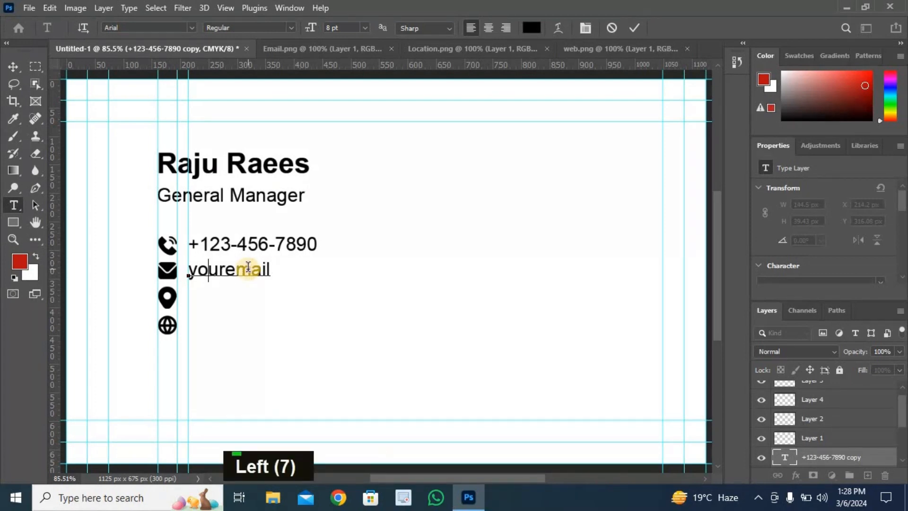
text(@)
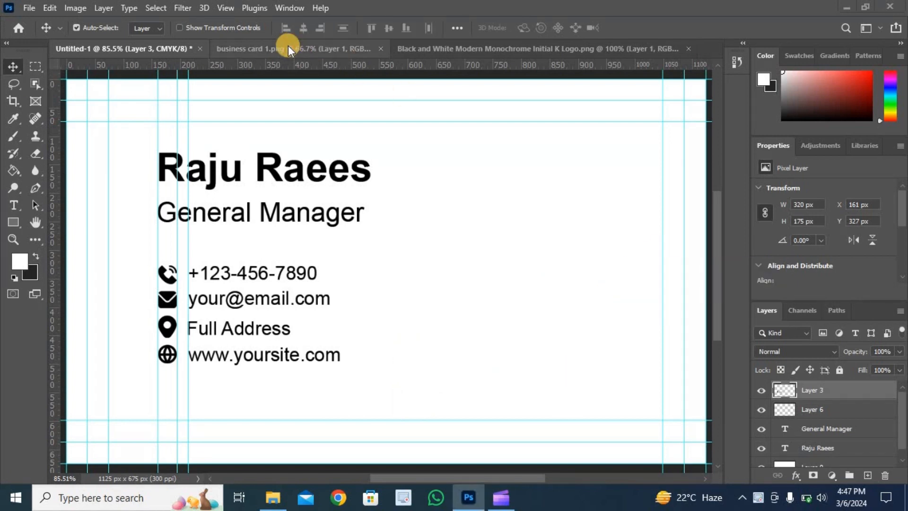
- Copy the whole K logo image into the business card document and place it vertically centred, to the right of the contact text
click(473, 50)
key(ctrl+a)
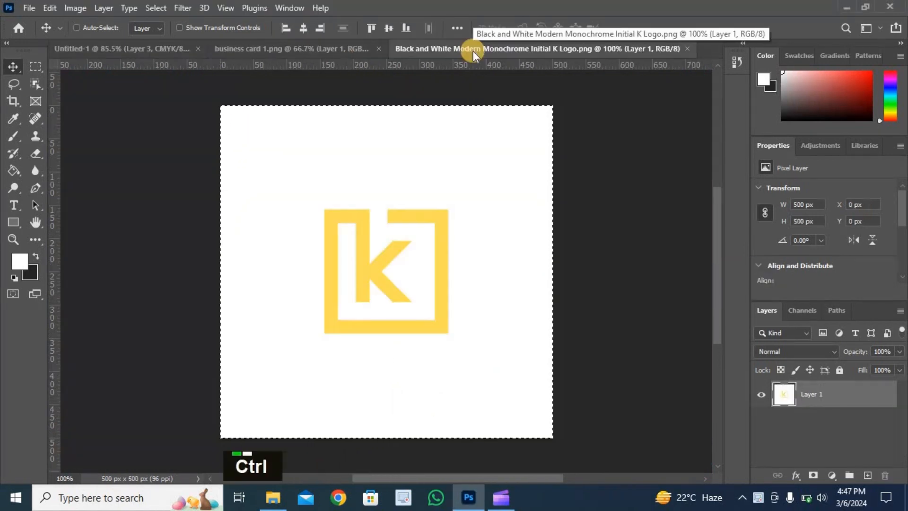
key(ctrl+c)
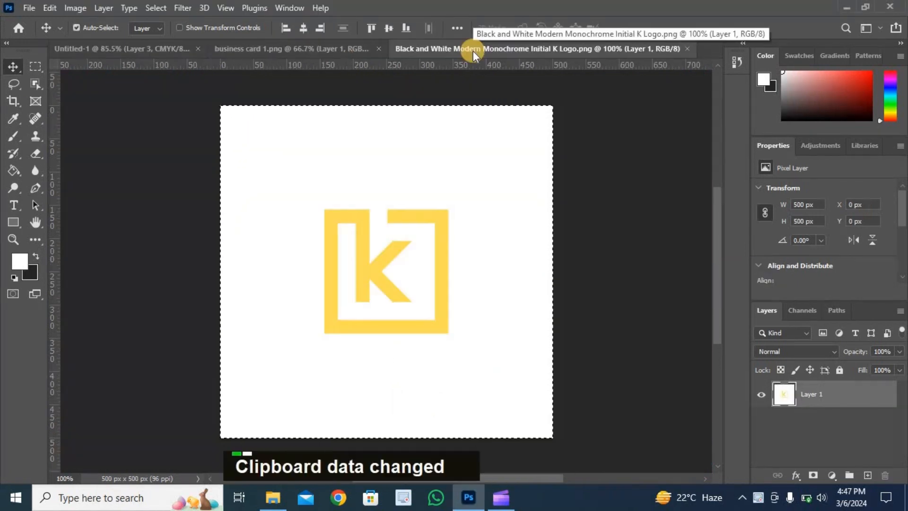
click(146, 46)
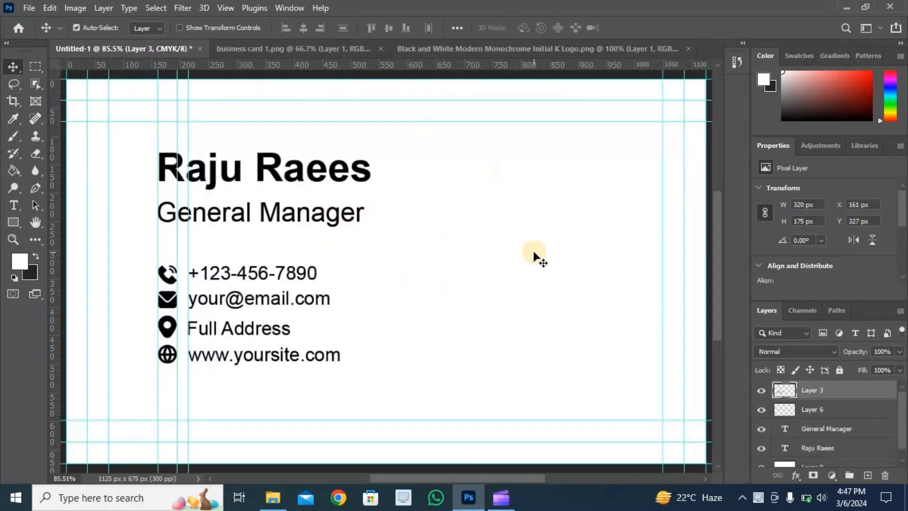
key(ctrl+v)
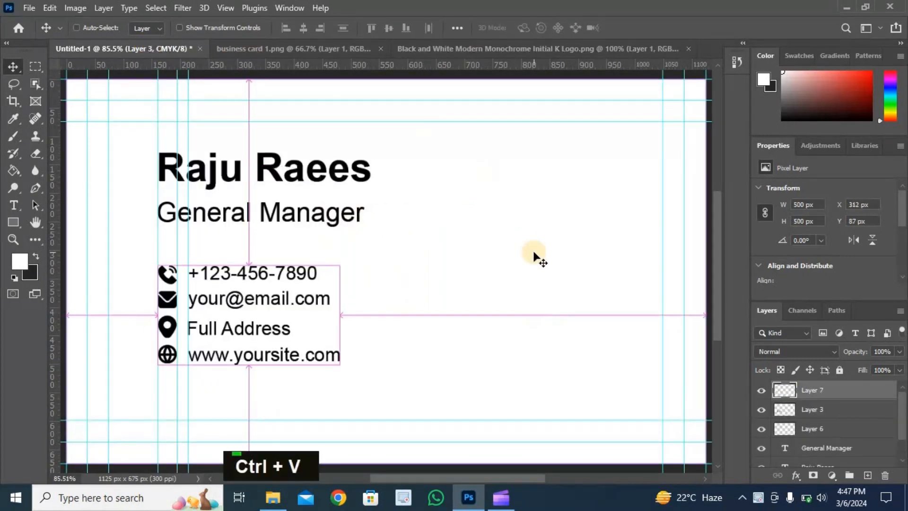
drag(421, 272, 553, 270)
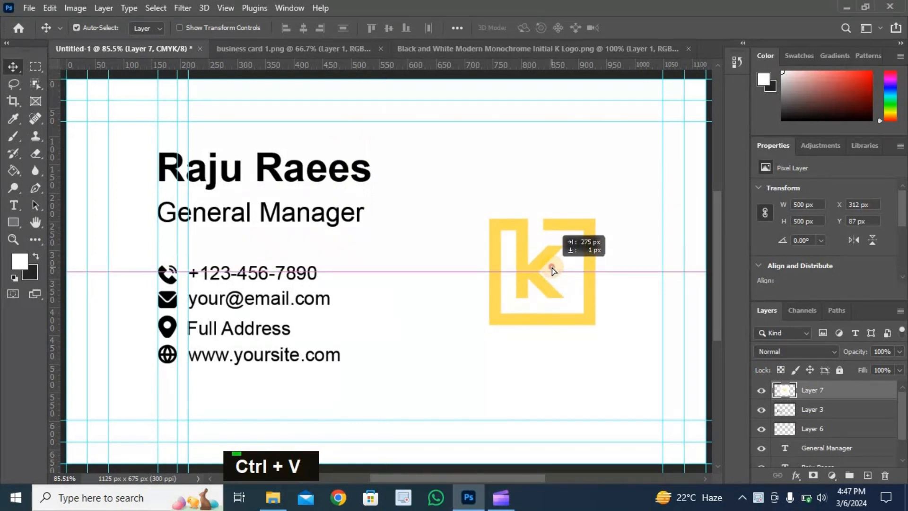
drag(553, 270, 536, 271)
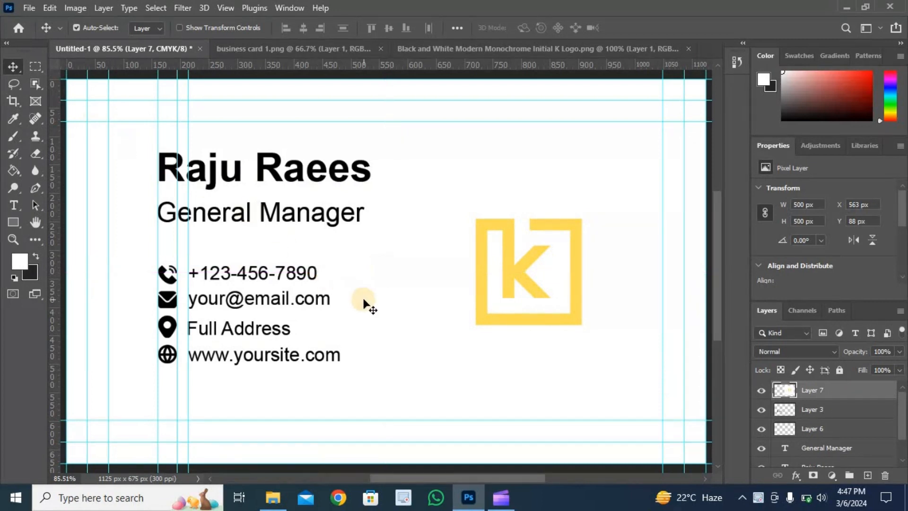
- Select all the text, icons and the logo on the card and group their layers
alt+scroll(356, 303, down, 2)
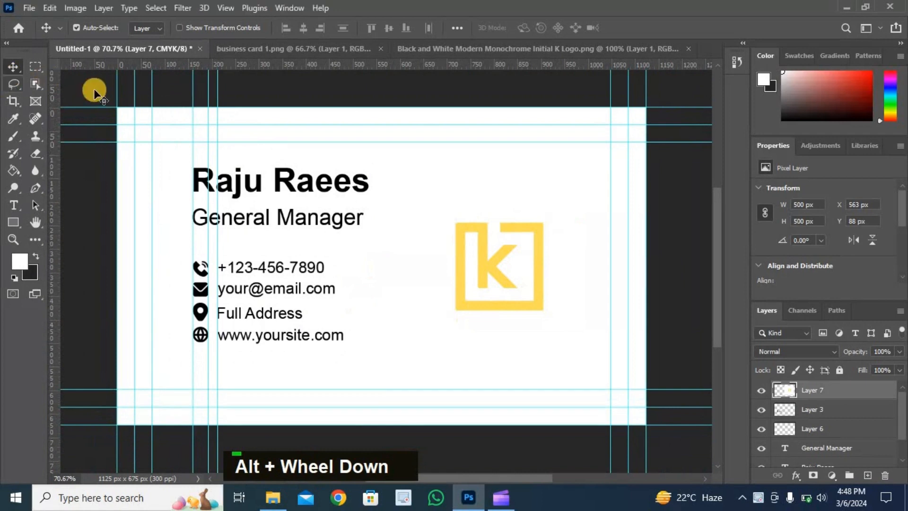
drag(131, 116, 637, 447)
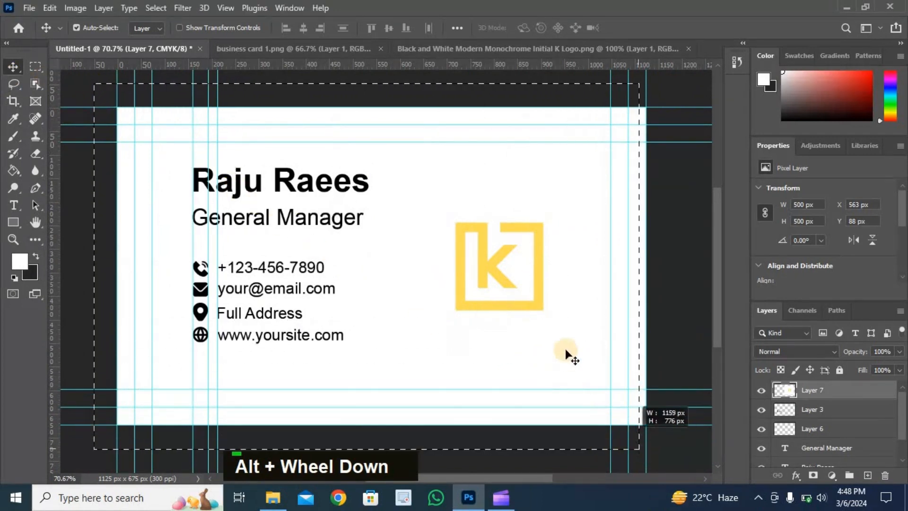
scroll(826, 429, up, 1)
key(ctrl+g)
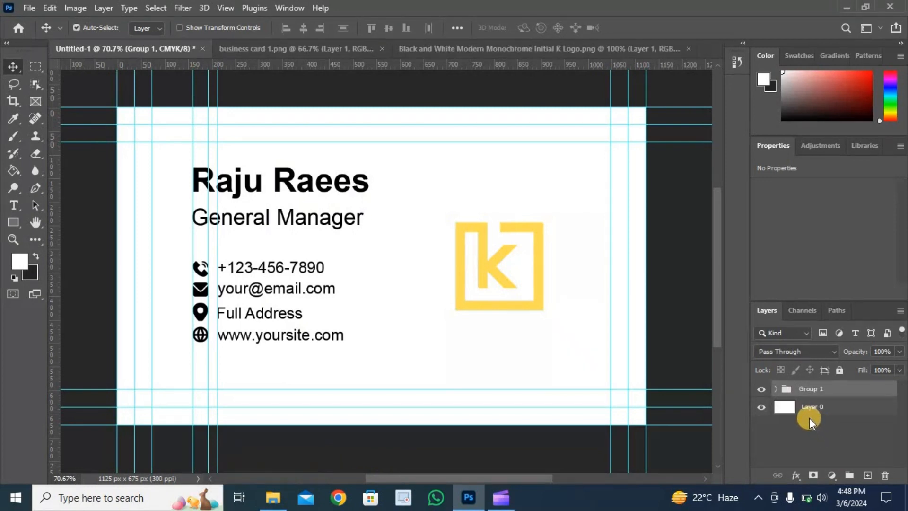
- Add a new layer directly above the white background Layer 0 and hide Group 1
click(837, 405)
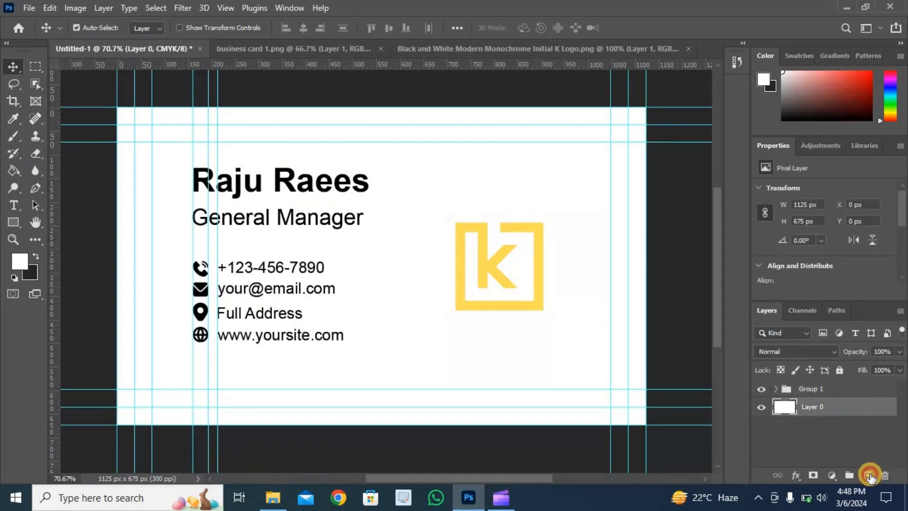
click(762, 389)
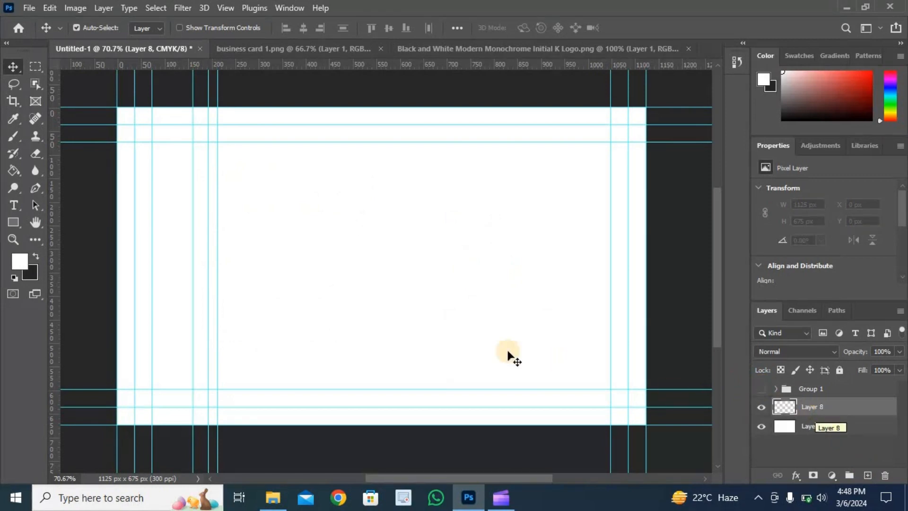
- Copy the whole dark KNOW-D design from business card 1.png and paste it into the new layer of the business card document
click(336, 51)
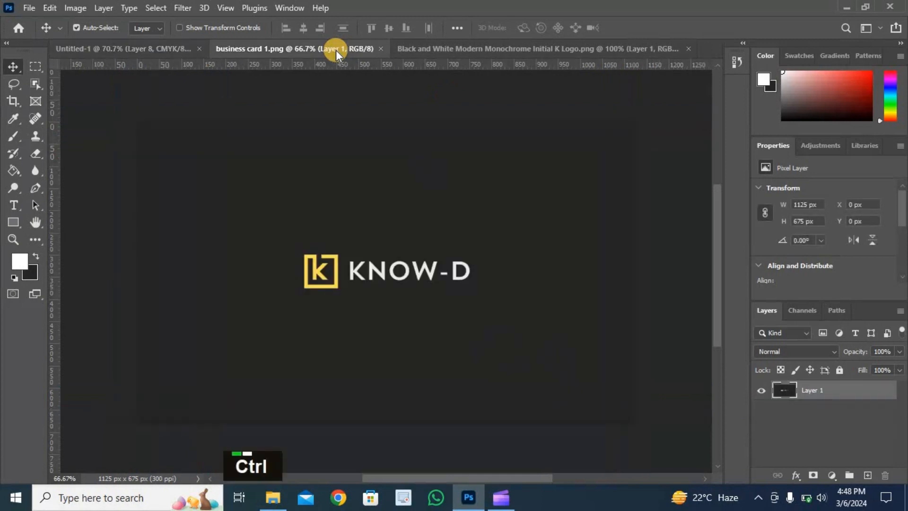
key(ctrl+a)
key(ctrl+c)
click(124, 49)
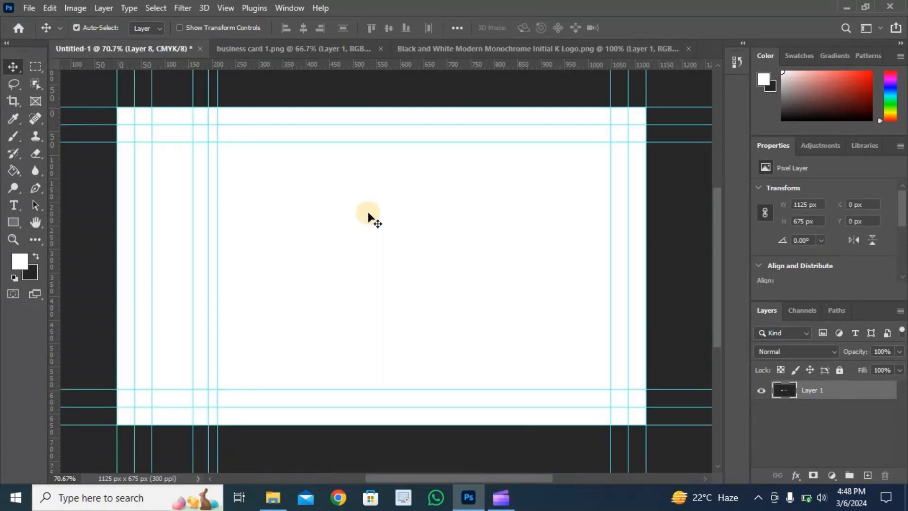
key(ctrl+v)
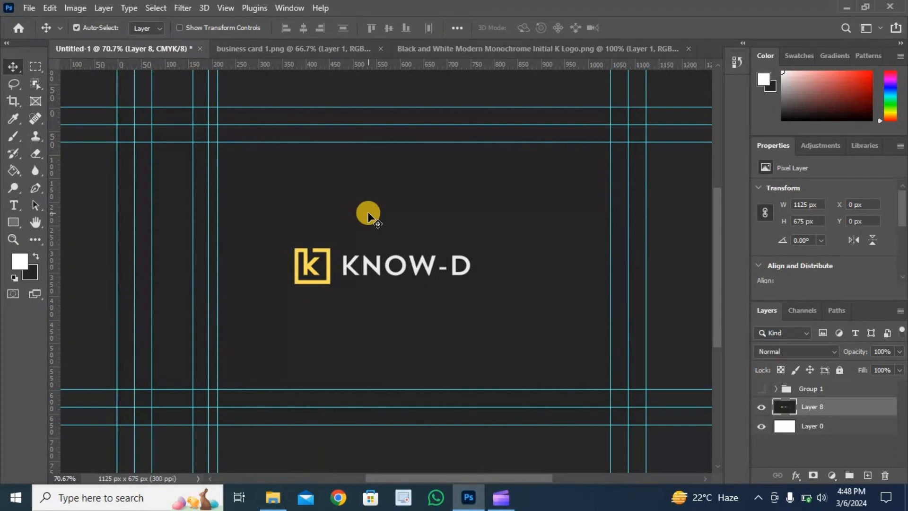
- Fit the card in the view, hide the dark KNOW-D layer and show Group 1 with the contact details
key(ctrl+0)
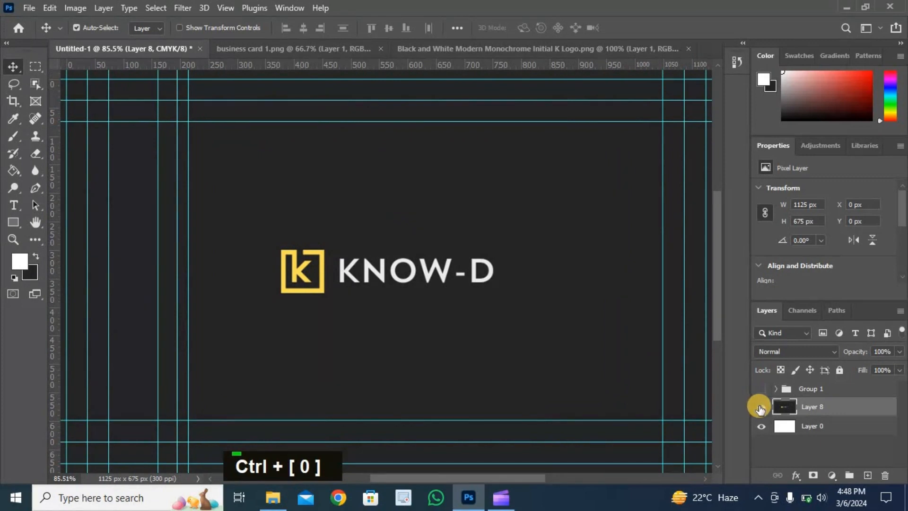
click(761, 406)
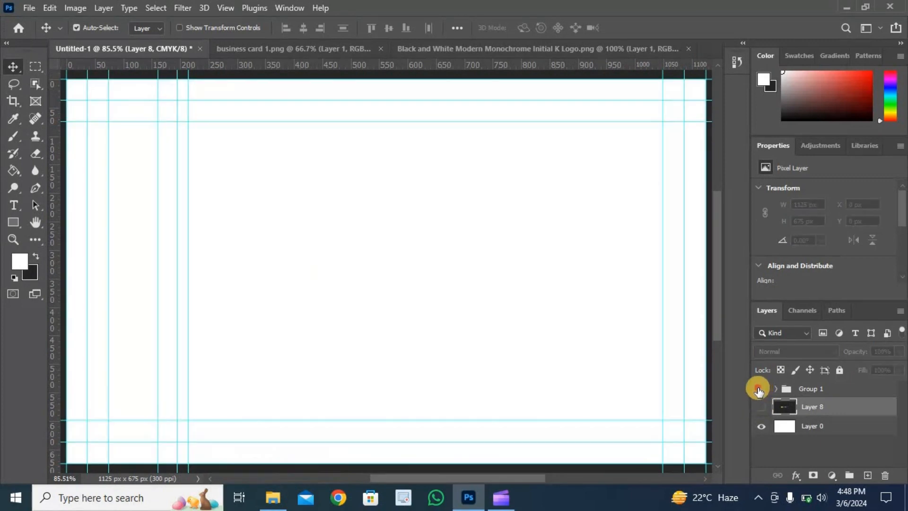
click(759, 389)
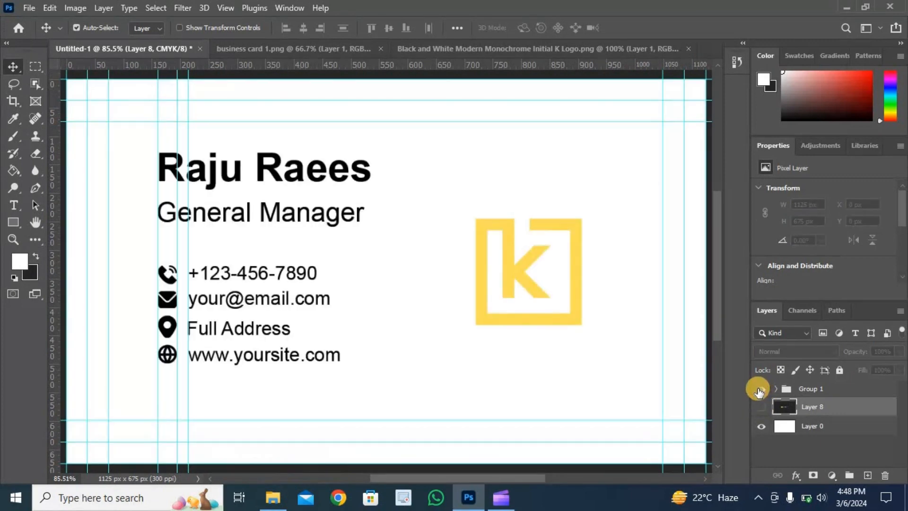